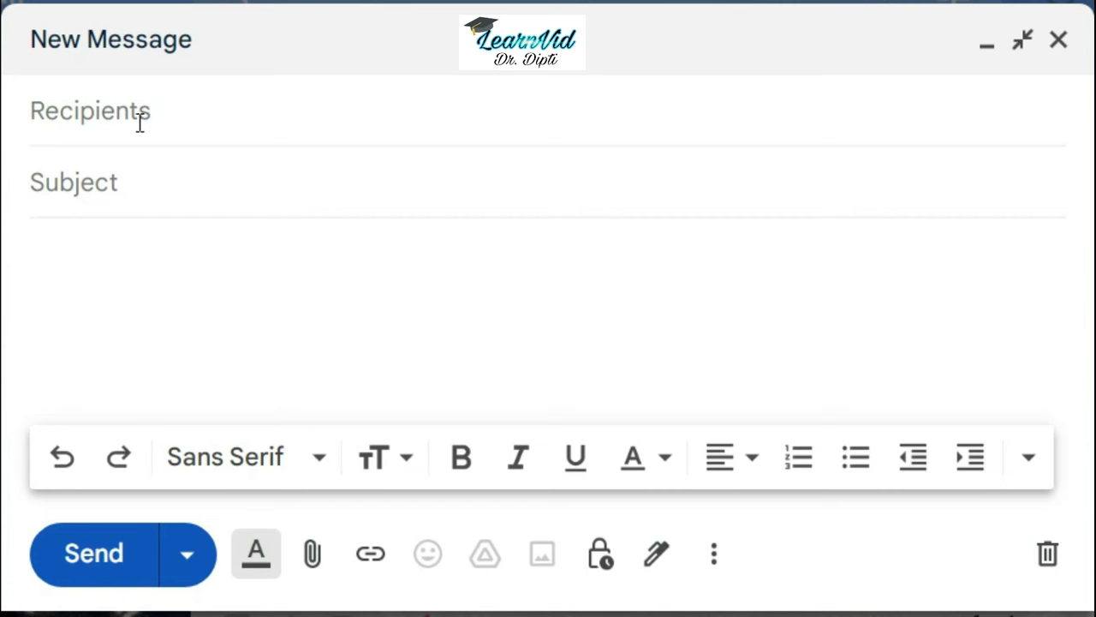
- Address the new message to the HR department's e-mail address
left_click(50, 115)
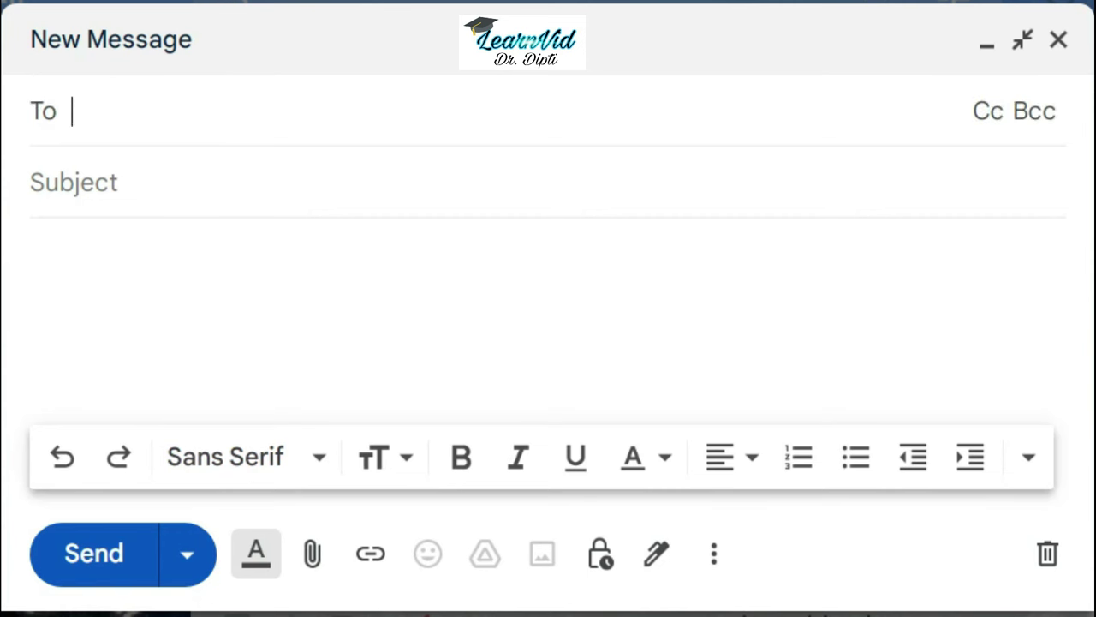
type("hr@company")
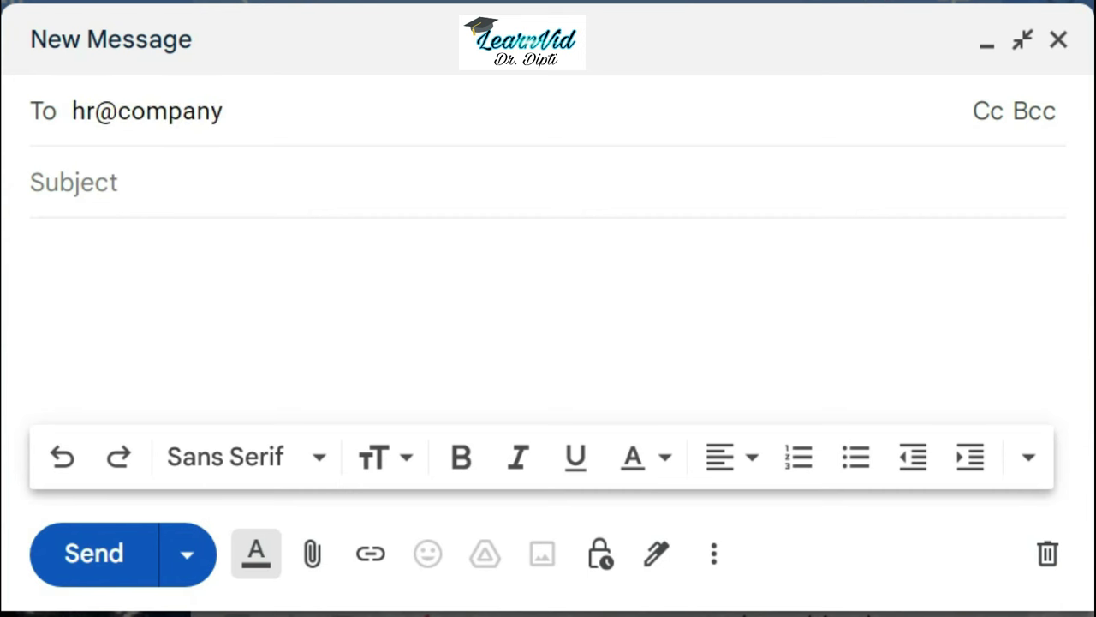
type(".com")
- Enter "Your Name - Application for Production manager position" as the message subject
left_click(35, 182)
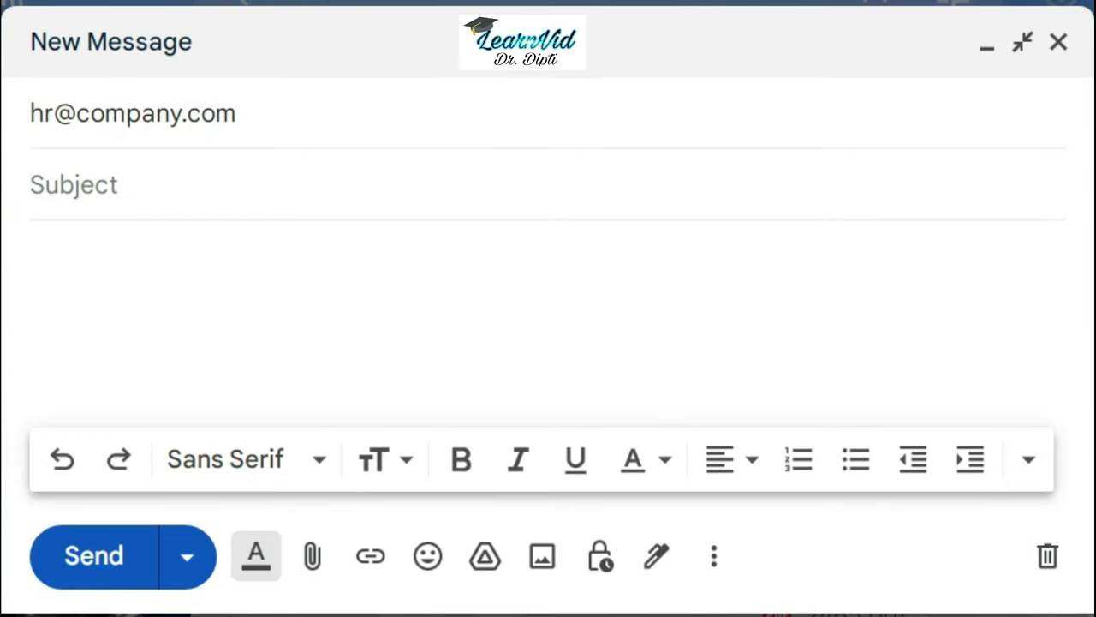
type("Yo")
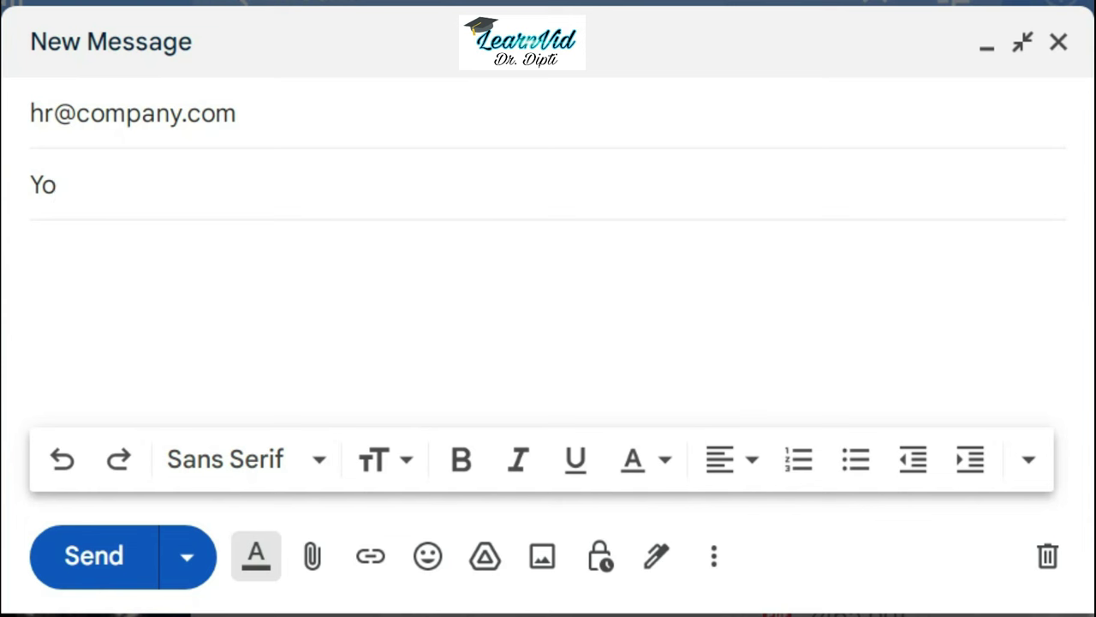
type("ur Nam")
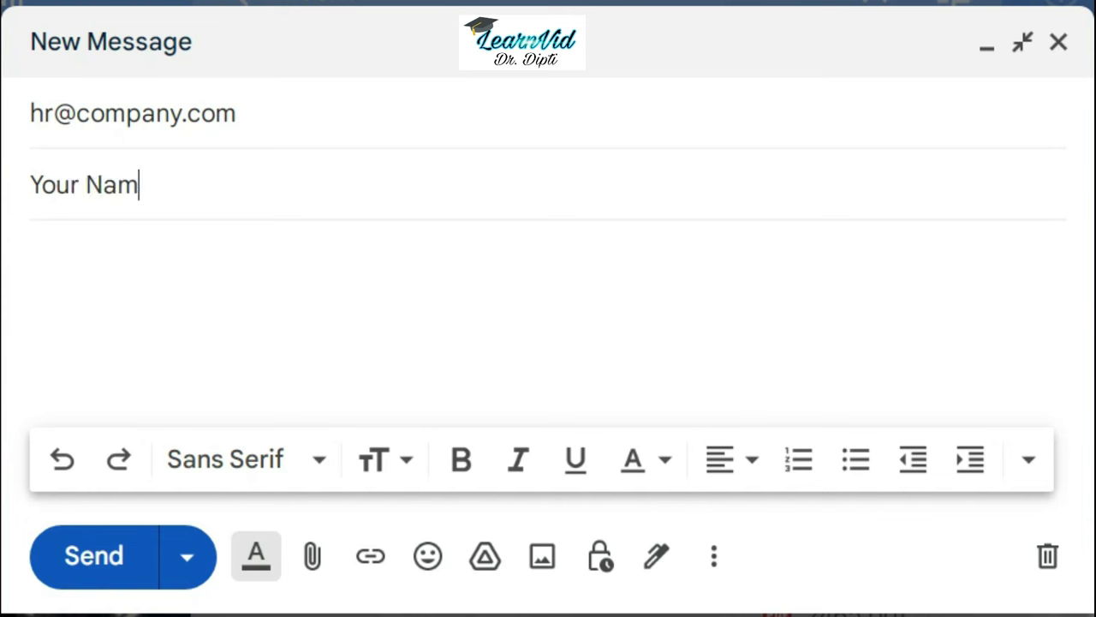
type("e - Ap")
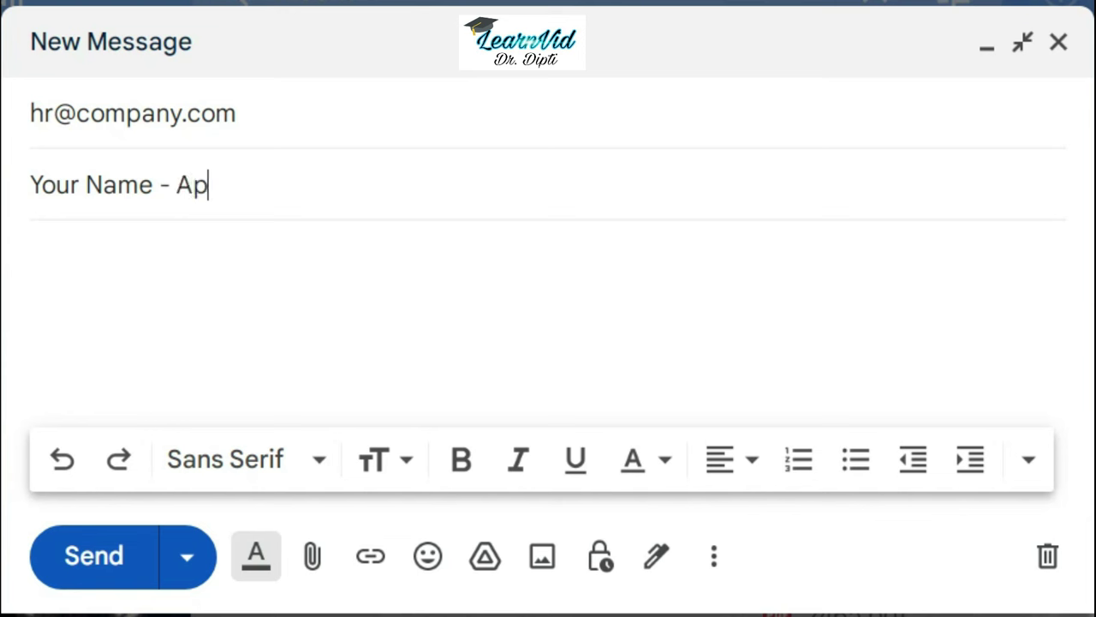
type("plicat")
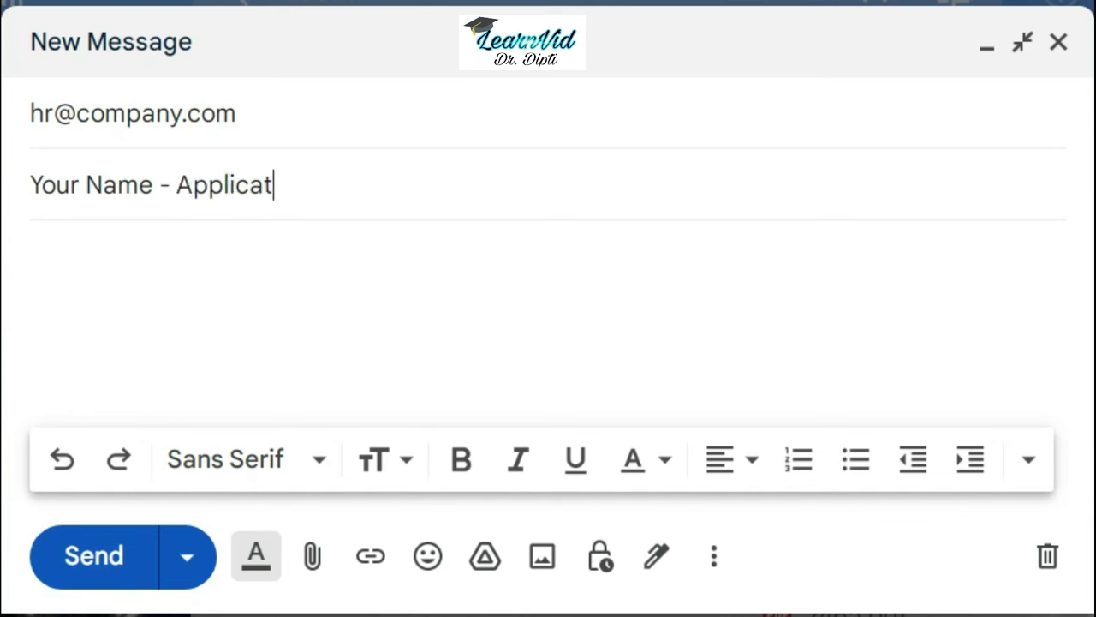
type("ion fo")
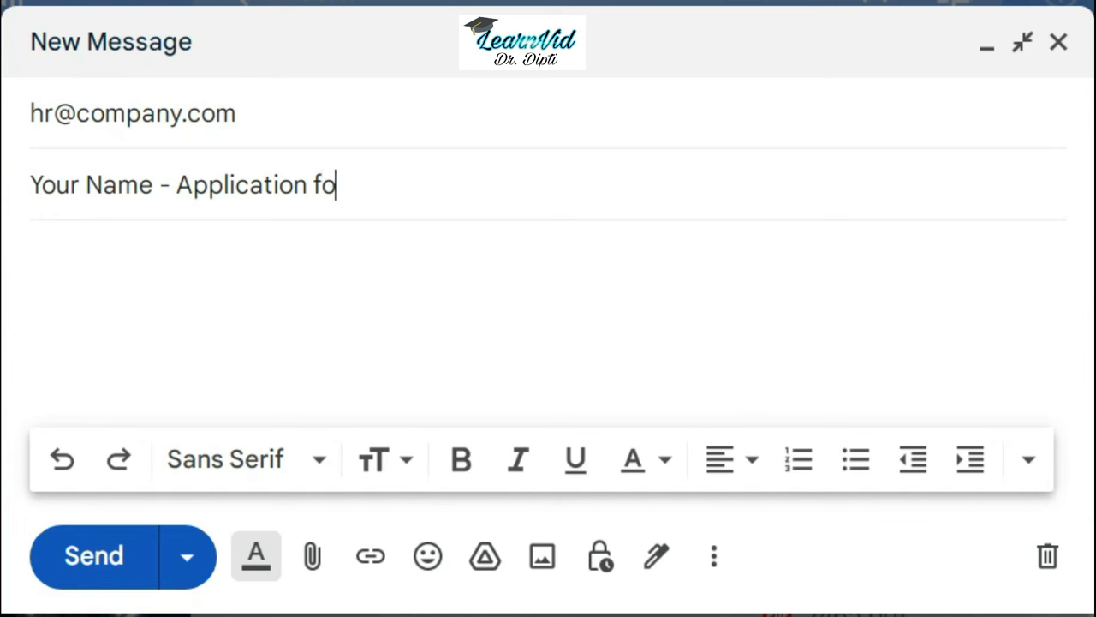
type("r Producti")
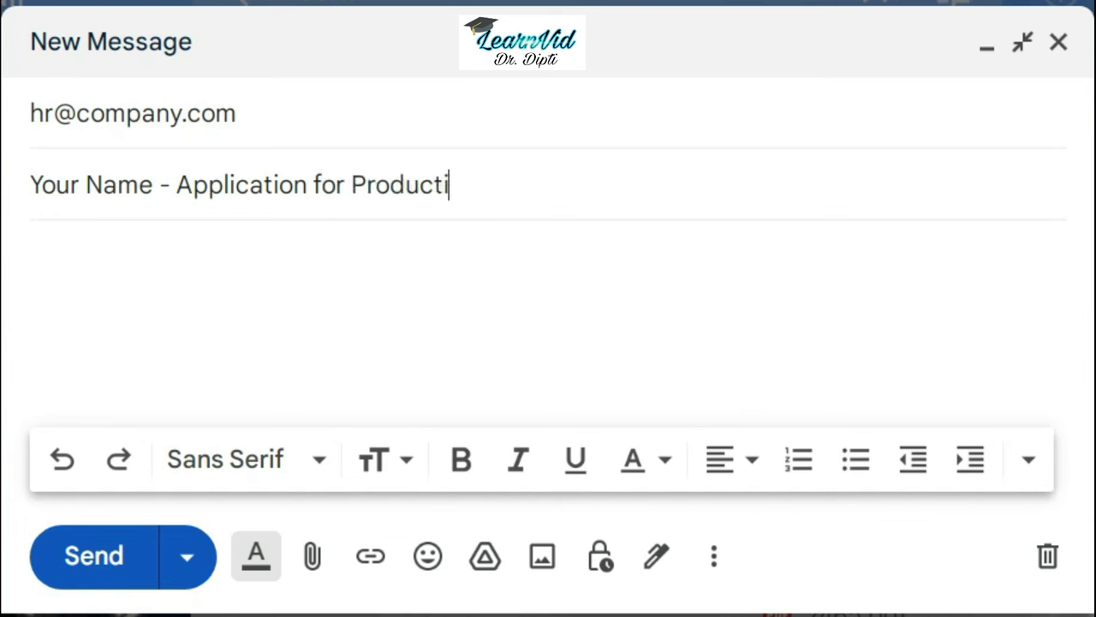
type("on ma")
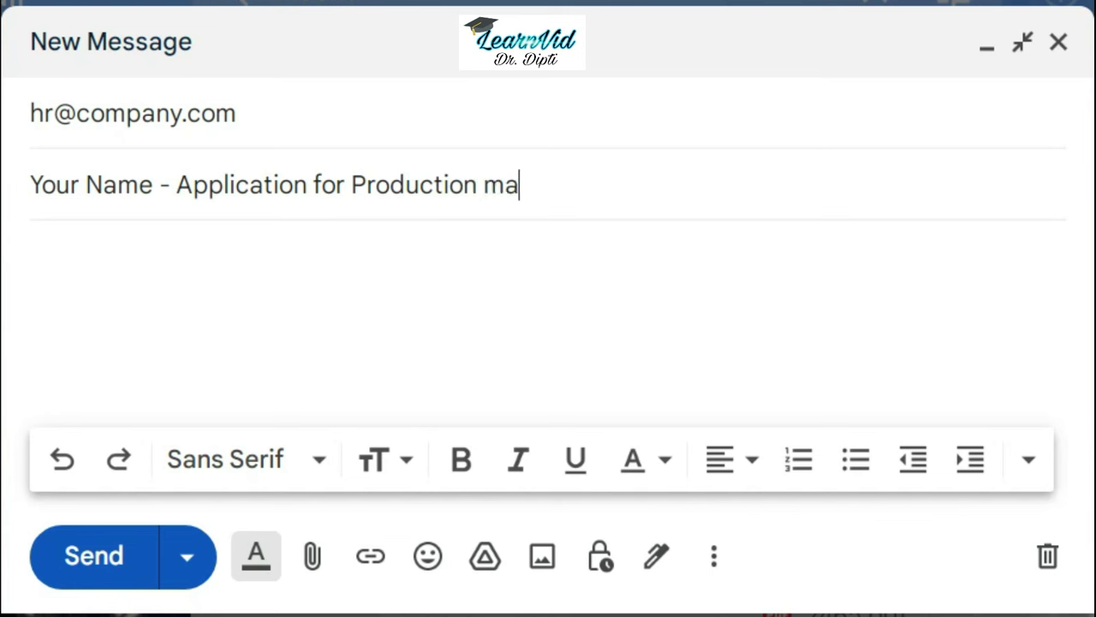
type("nager")
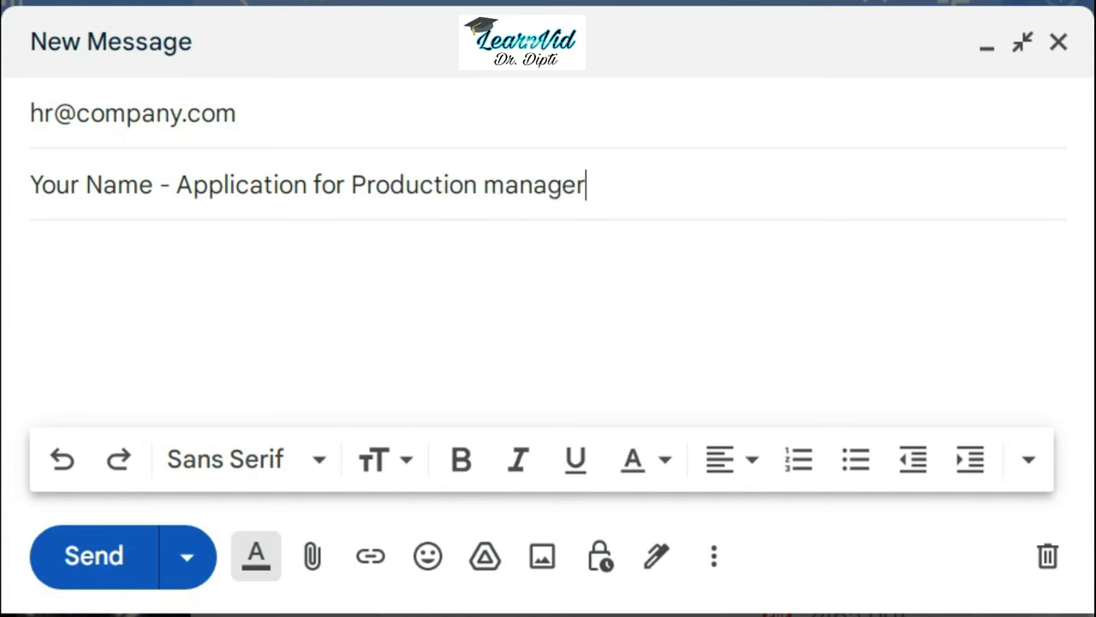
type(" position")
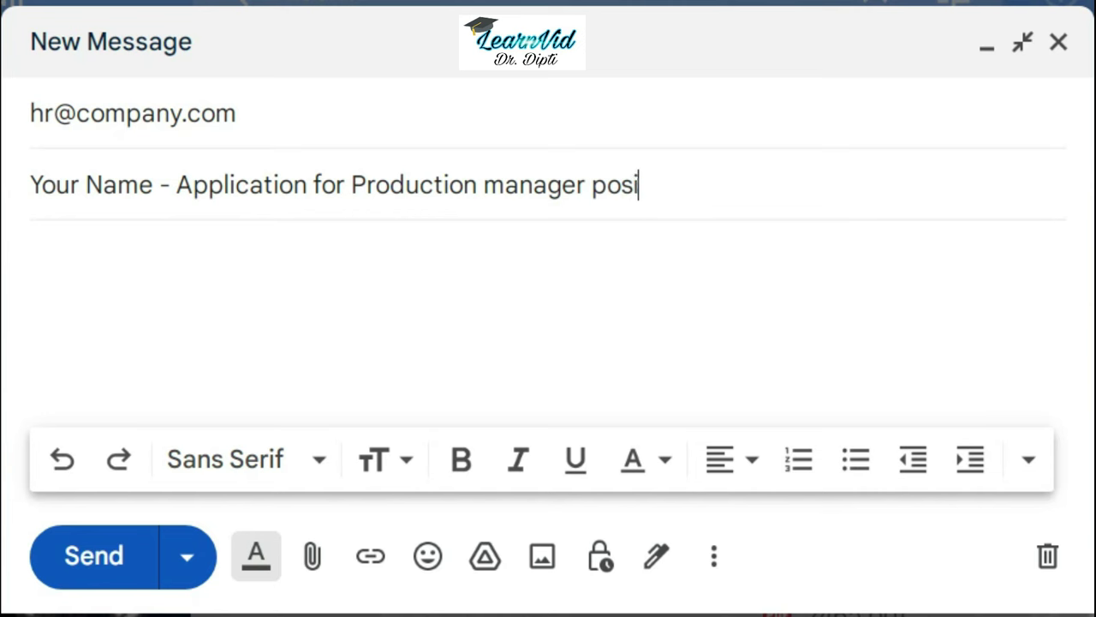
- Start the message body with the greeting "Dear Sir,"
left_click(47, 257)
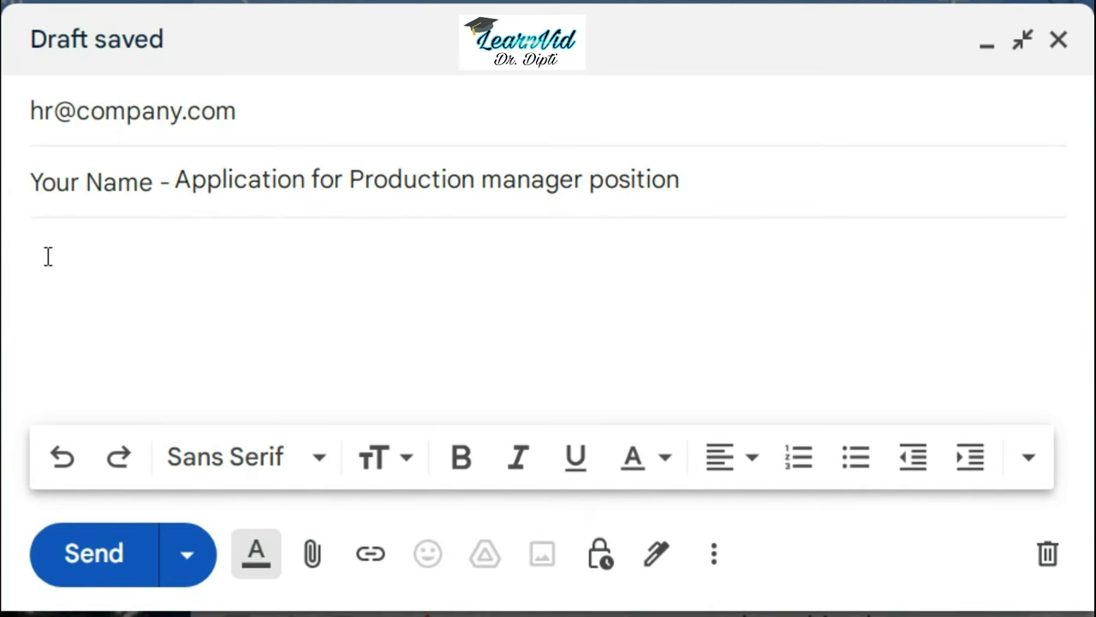
left_click(48, 257)
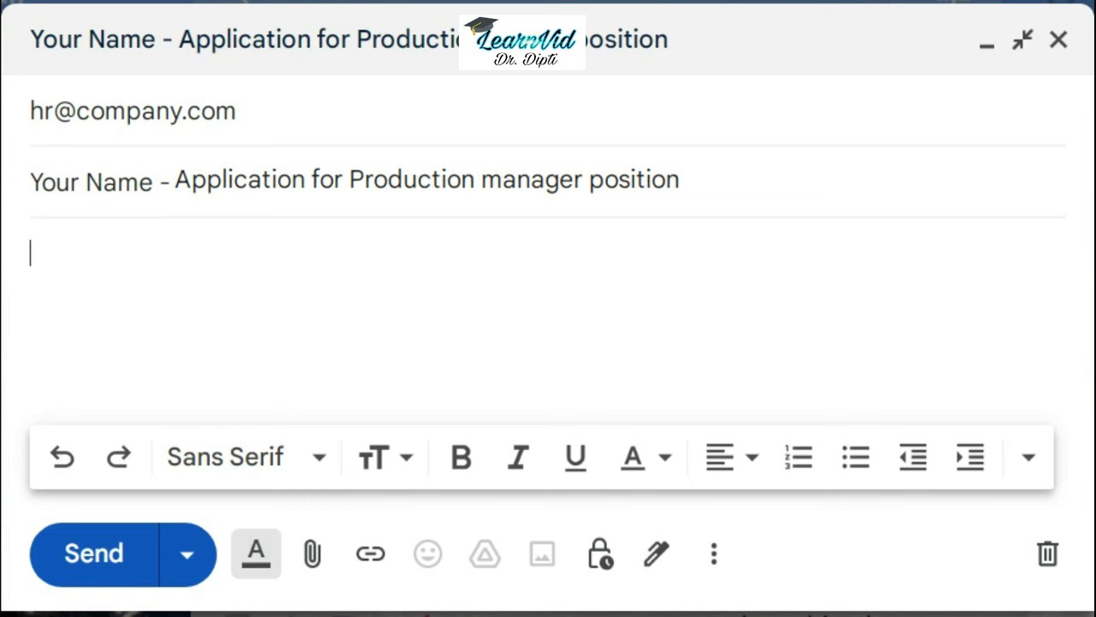
type("Dear Sir,")
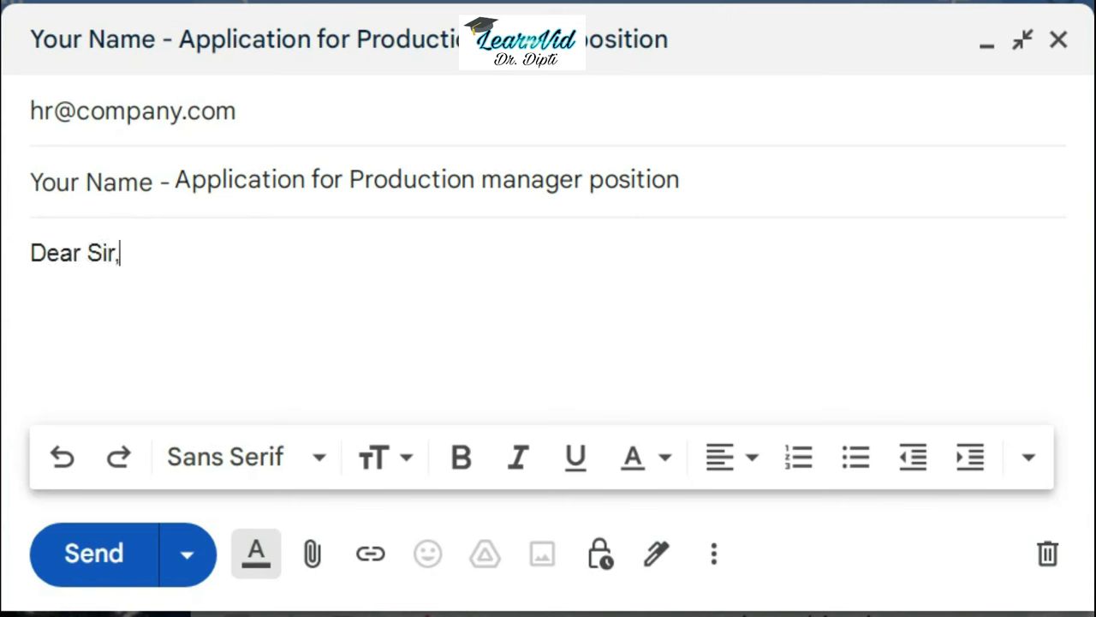
- Add below: "I am writing to express my interest in the production manager position in your company that I saw advertised on Indeed.com."
key("Return")
type("I am writ")
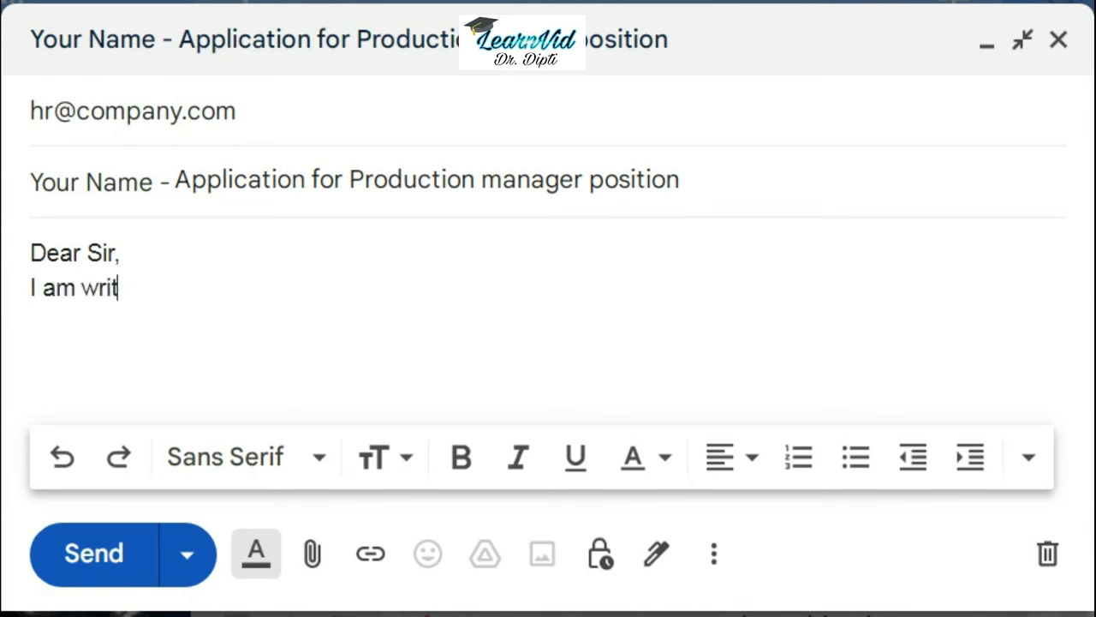
type("ing to ex")
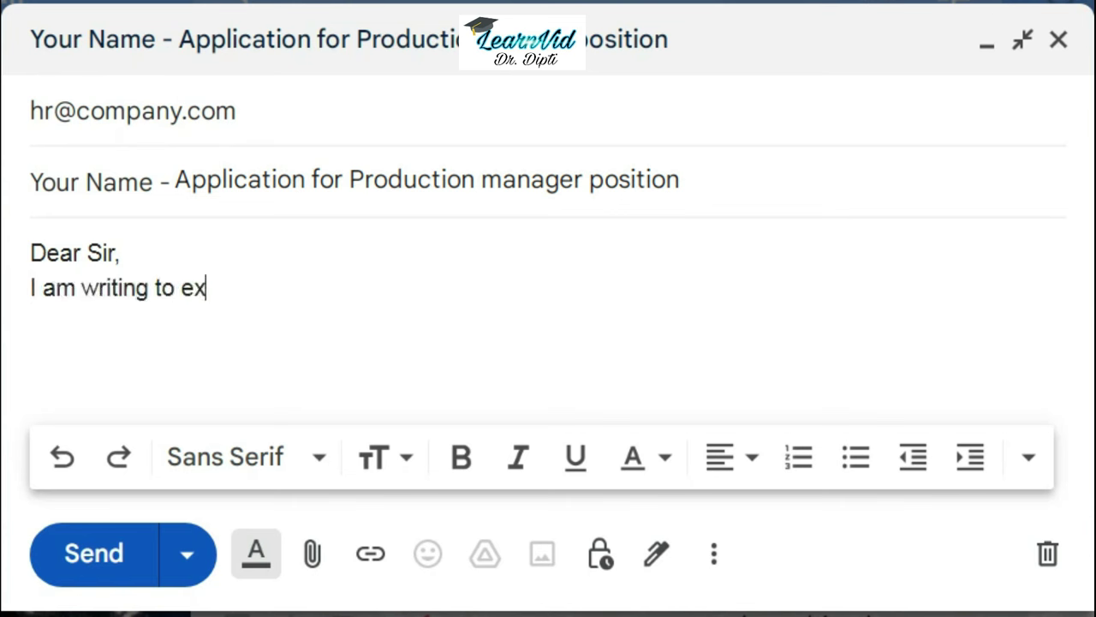
type("press my ")
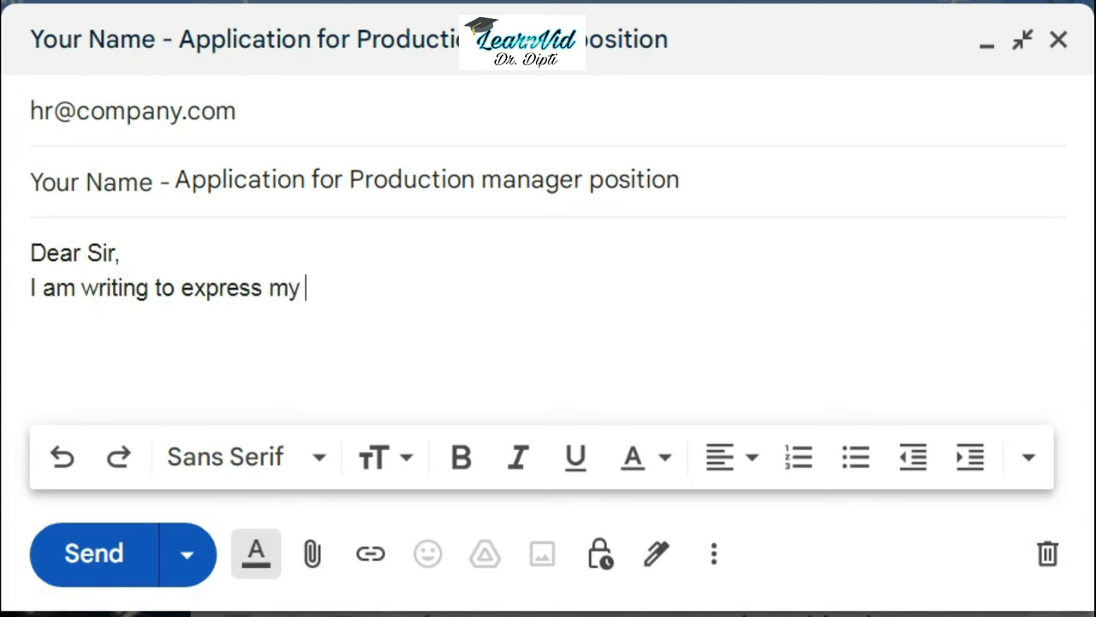
type("interest in")
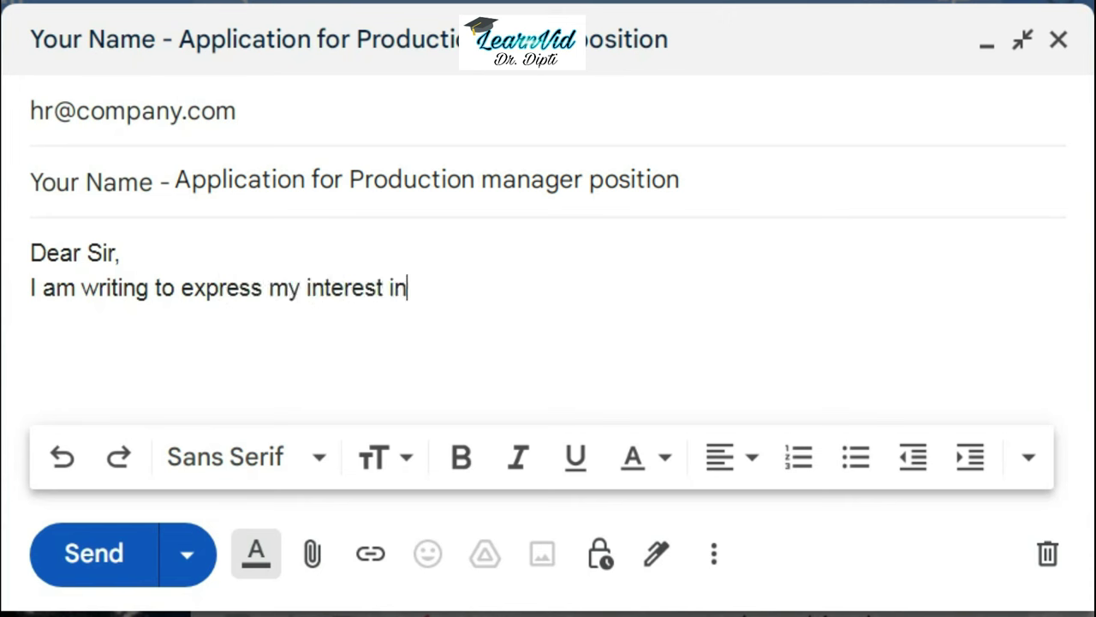
type(" the pr")
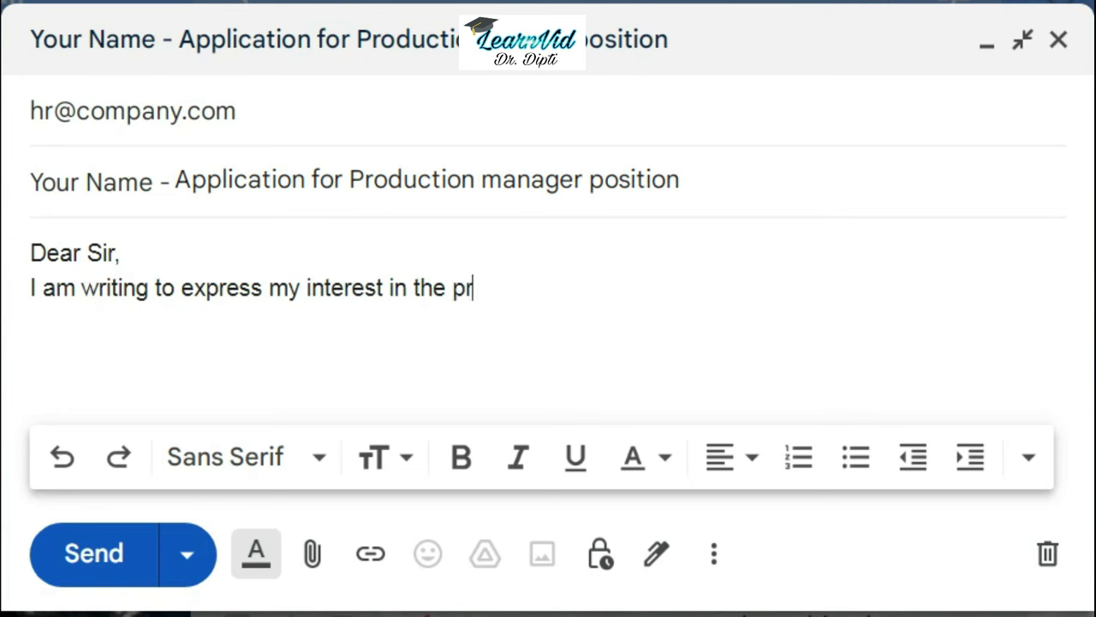
type("oduction mana")
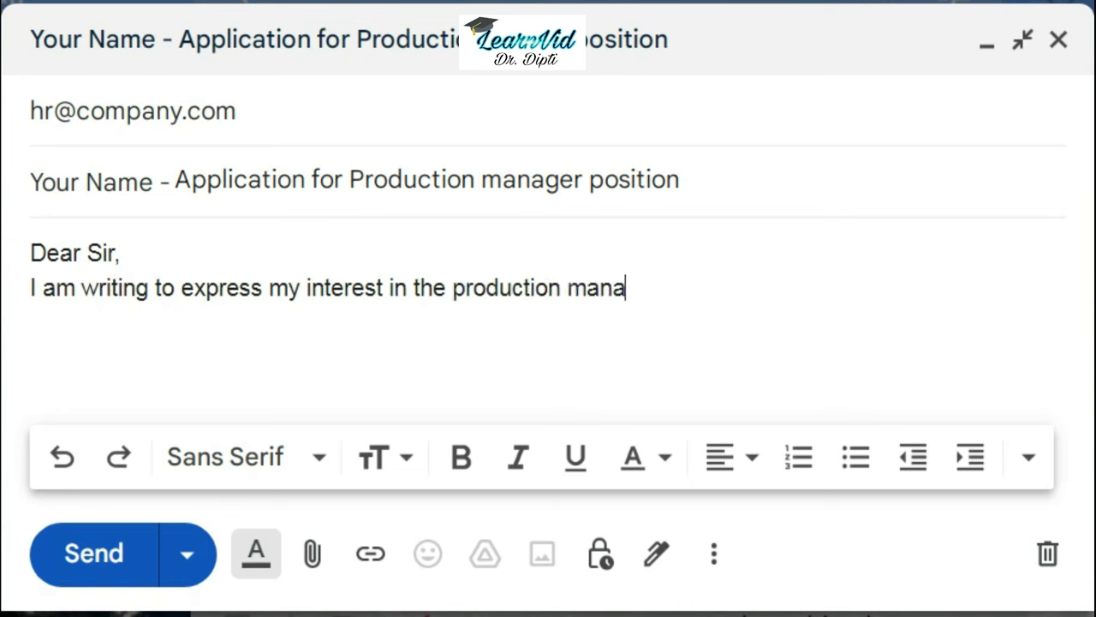
type("ger position")
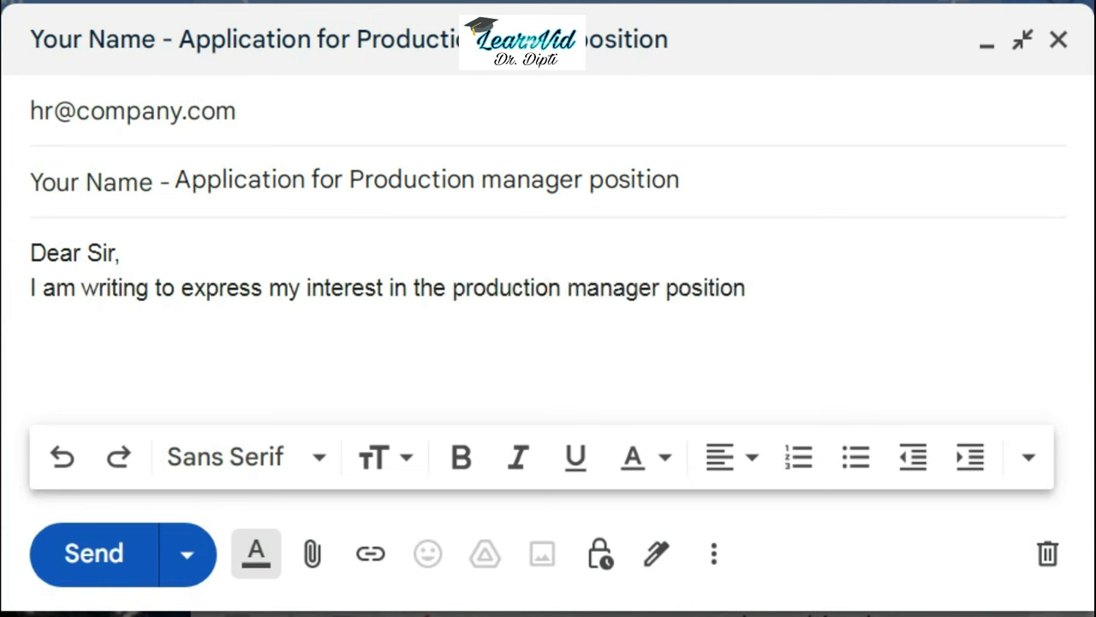
type(" in your company ")
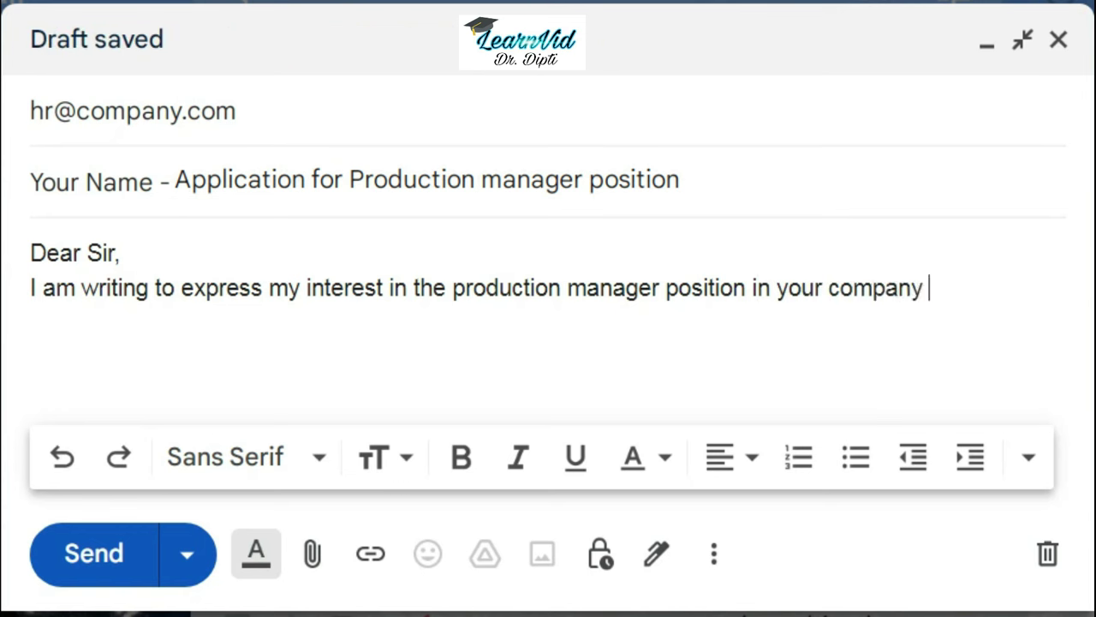
type("that I ")
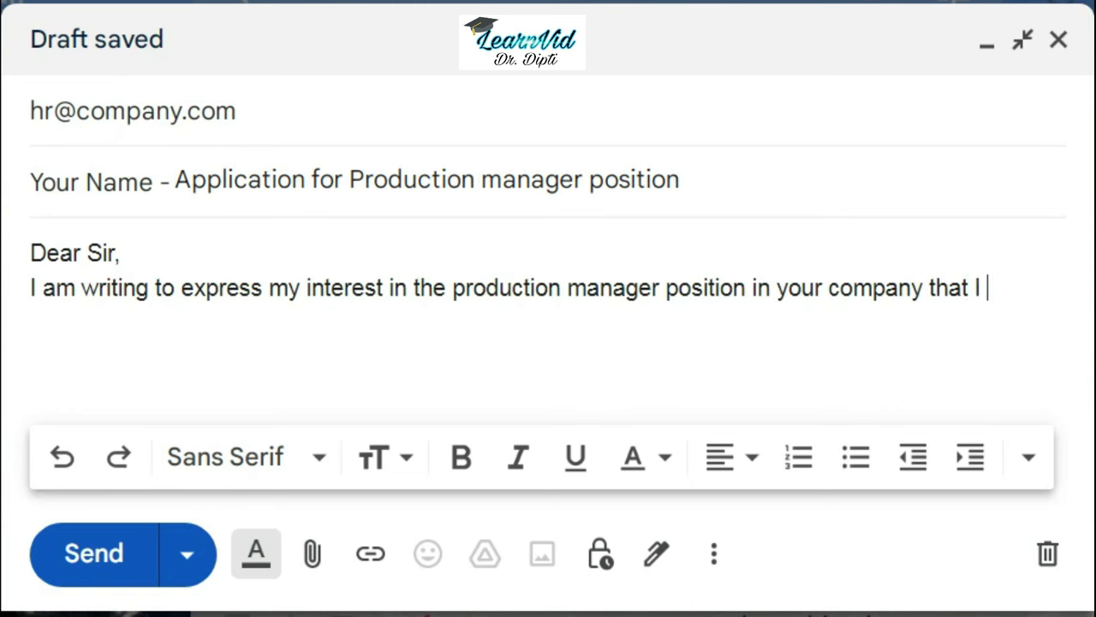
type("saw adve")
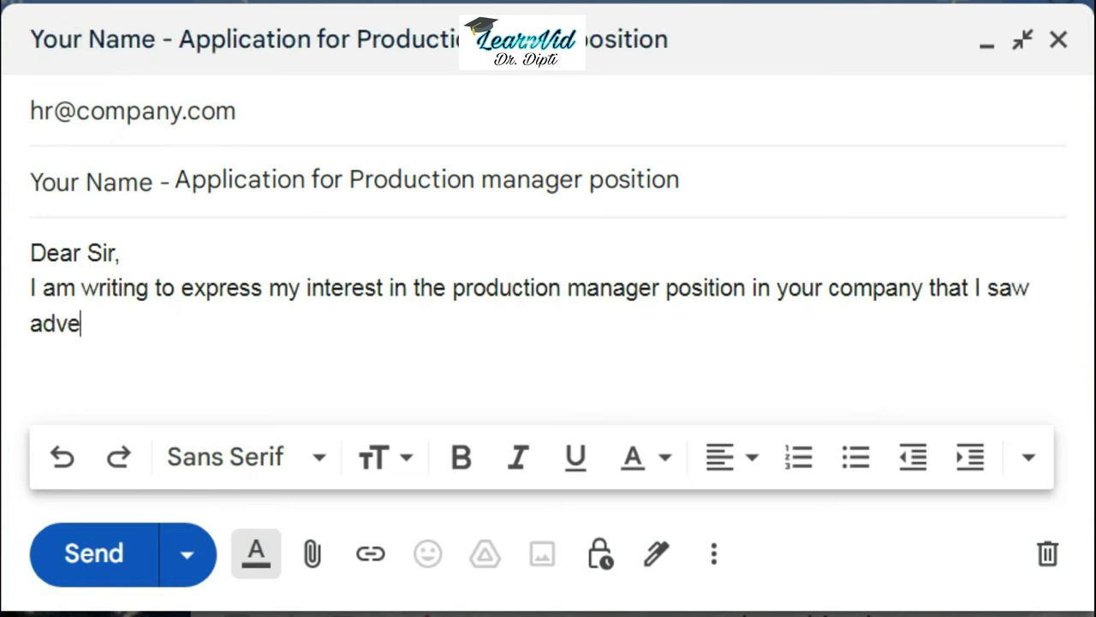
type("rtised on ")
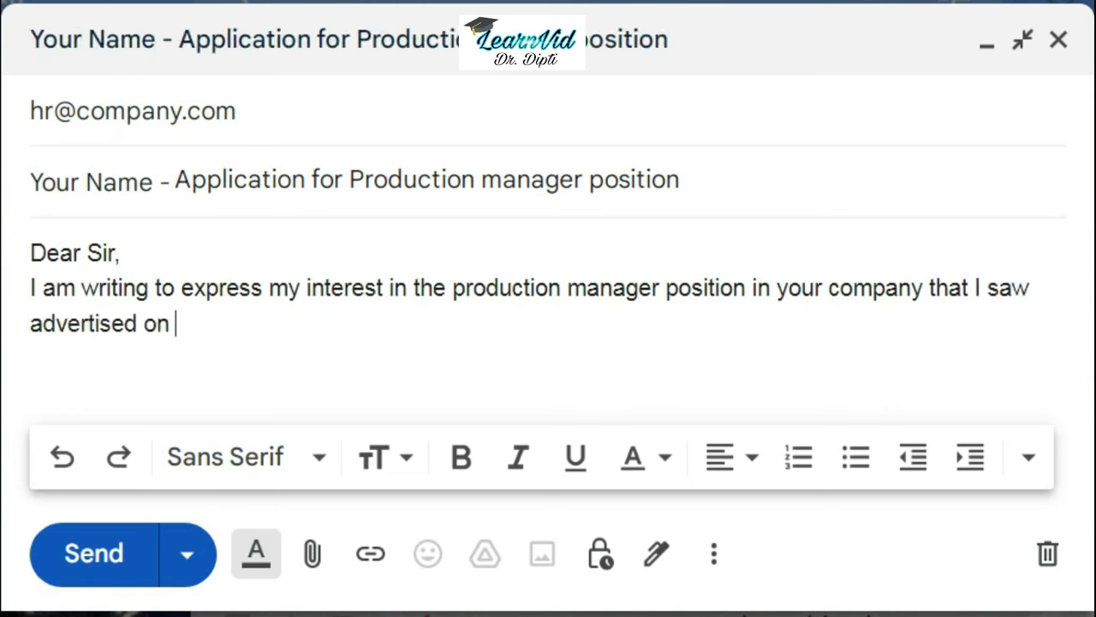
type("Indeed.c")
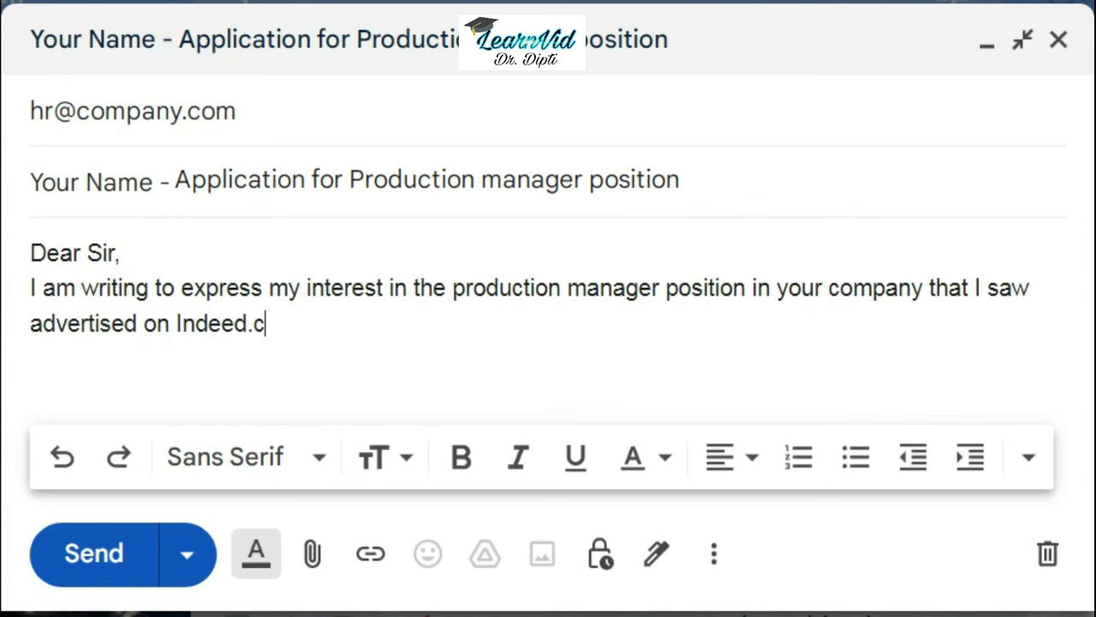
type("om.")
- Continue the paragraph with "My credentials, skills and 3 years experience makes me an ideal candidate for this role."
type(" My ")
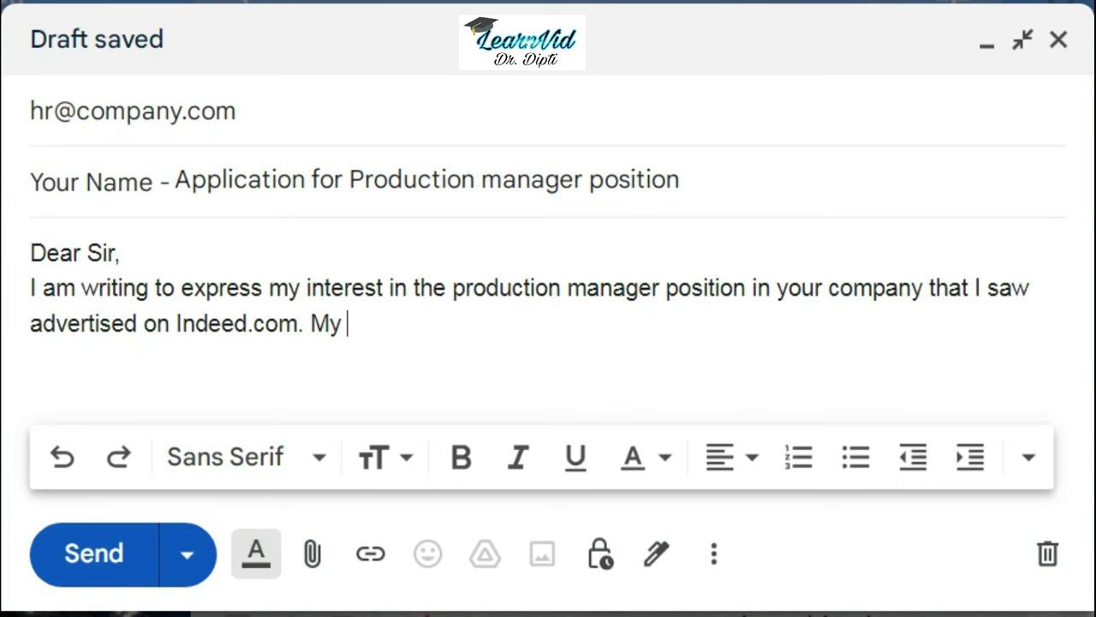
type("credential")
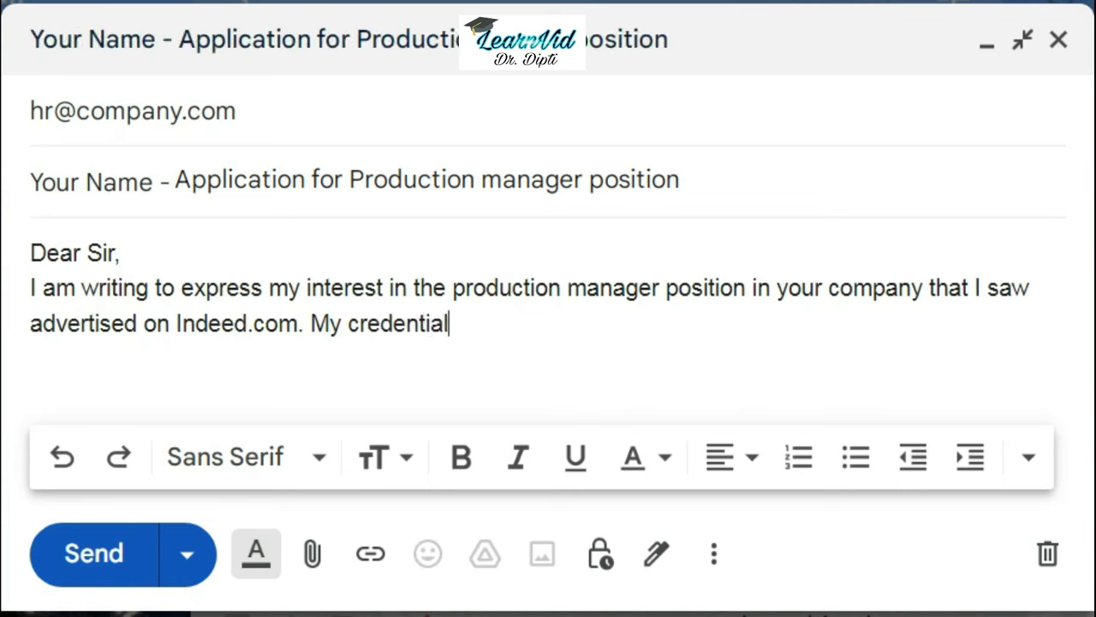
type("s, ski")
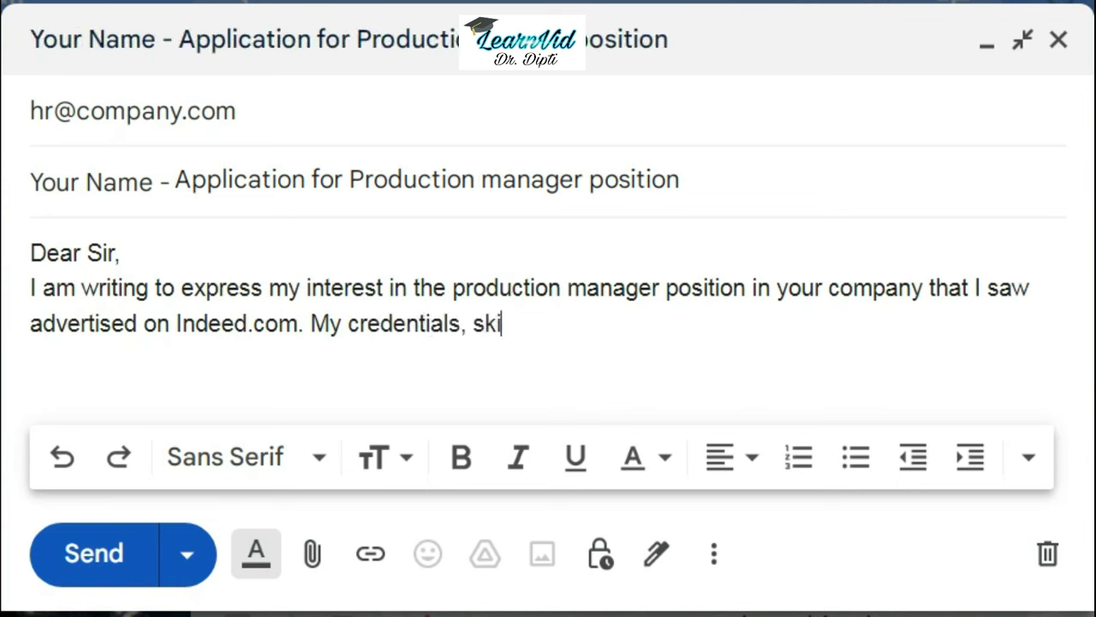
type("lls and")
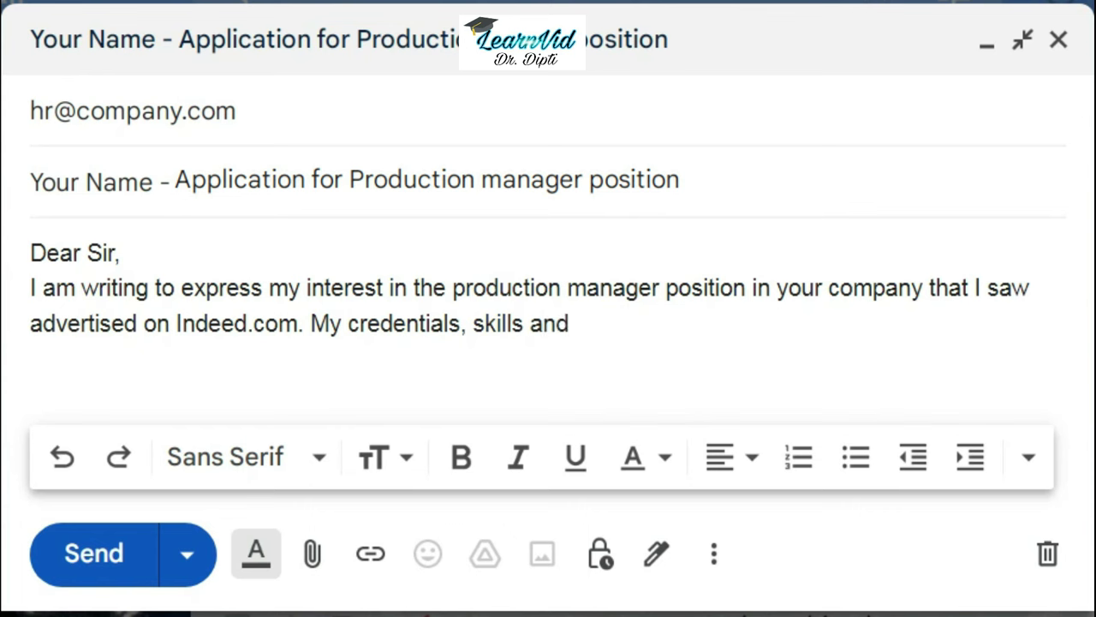
type(" 3 ye")
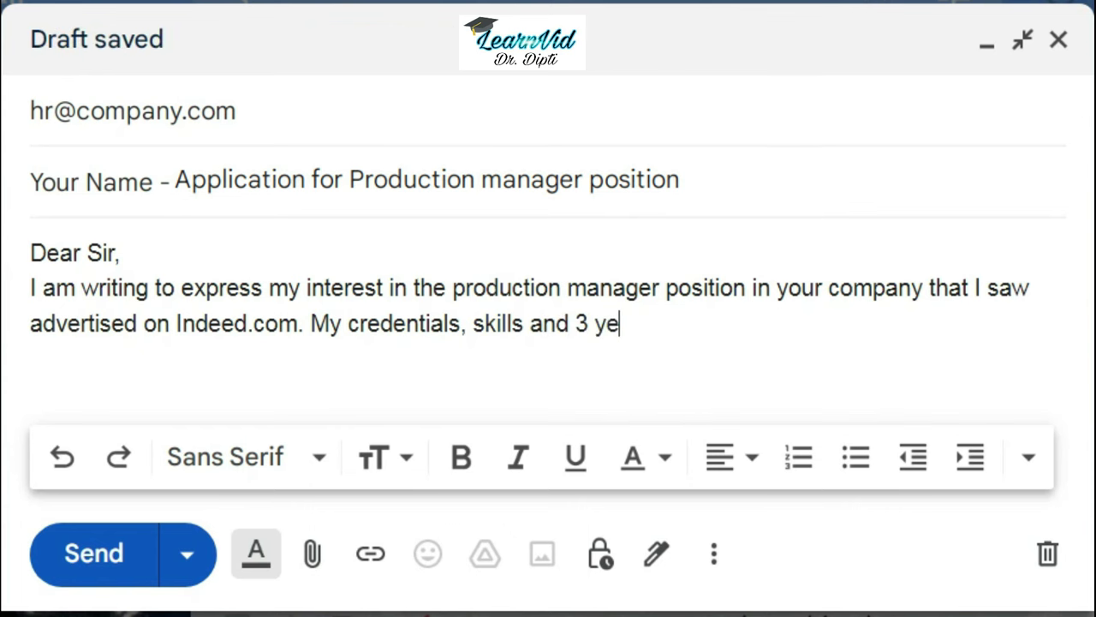
type("ars experience")
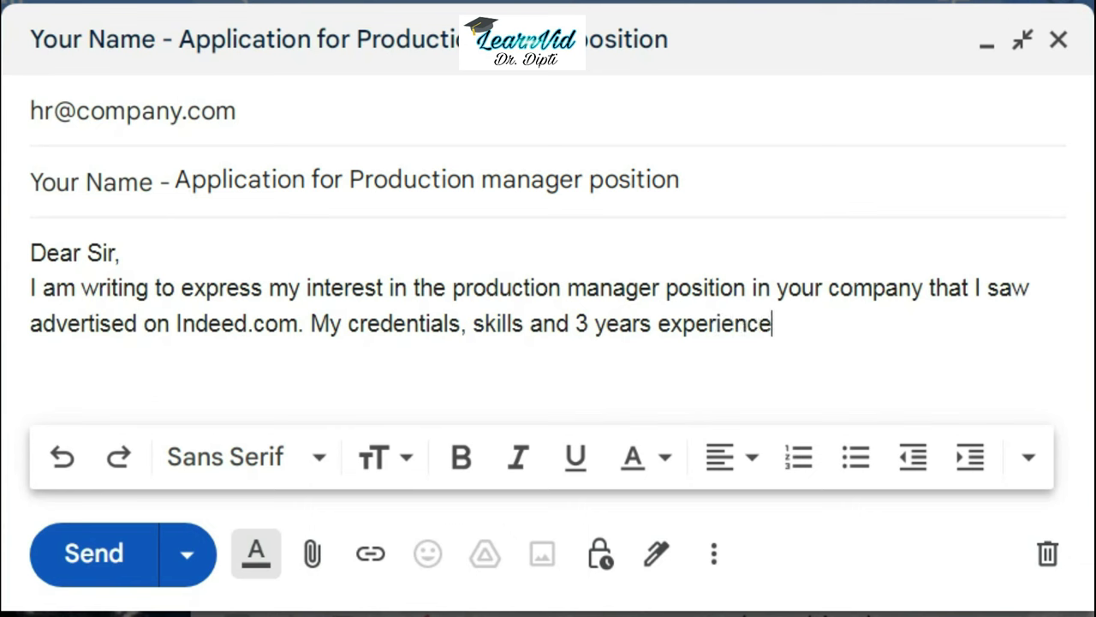
type(" makes me a")
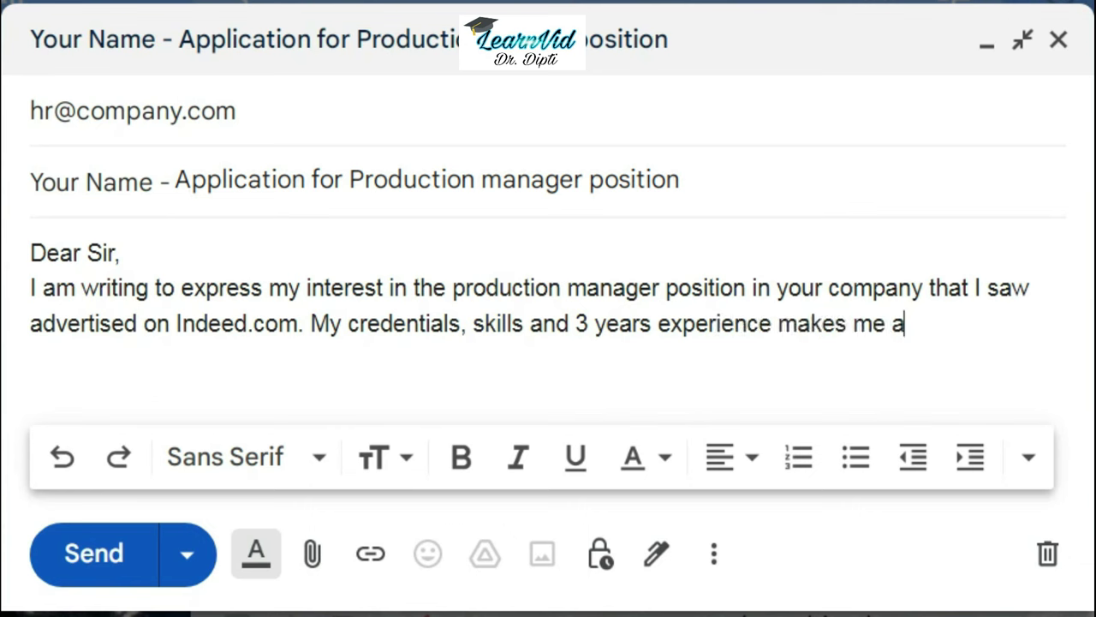
type("n ideal ca")
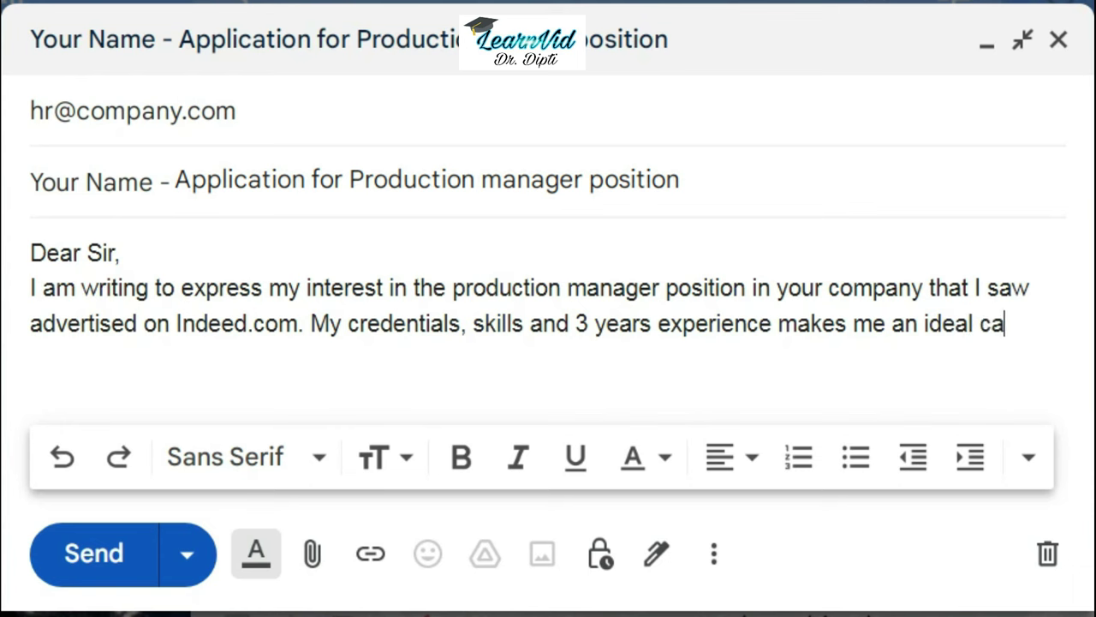
type("ndidate ")
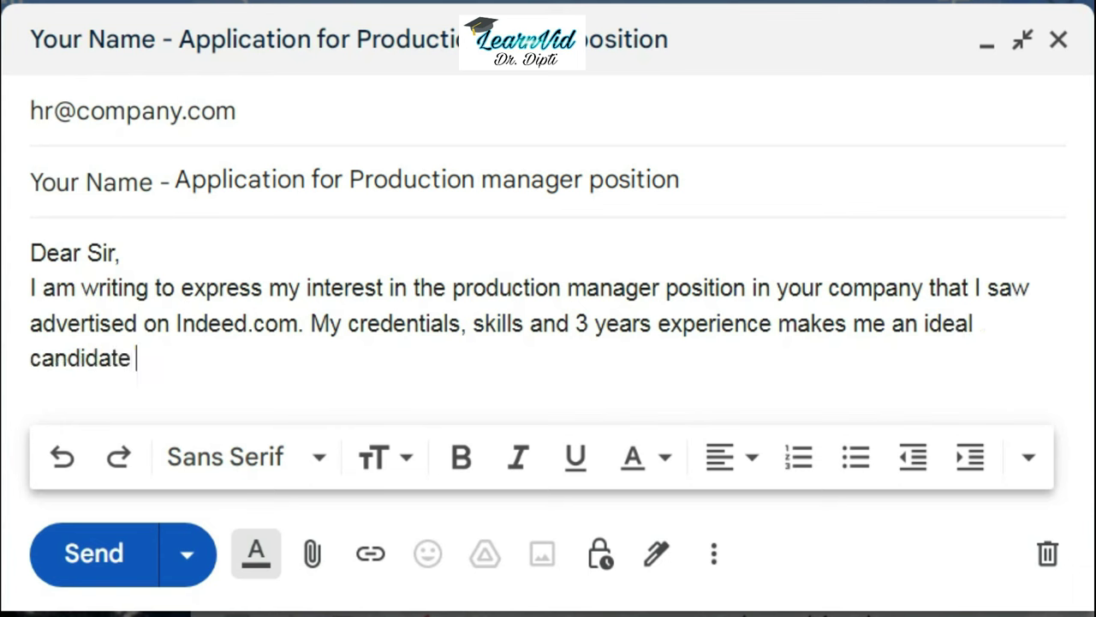
type("for this")
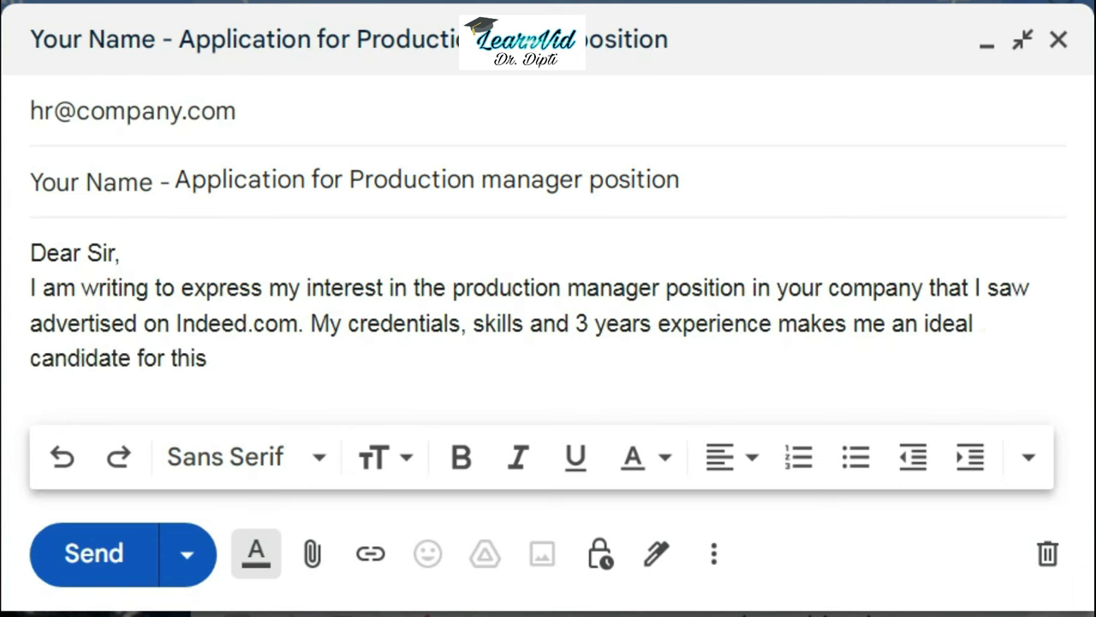
type(" role.")
- Begin a new paragraph with "I am certain that the knowledge, resourcefulness and expertise that I have gained"
key("Return")
type("I am cert")
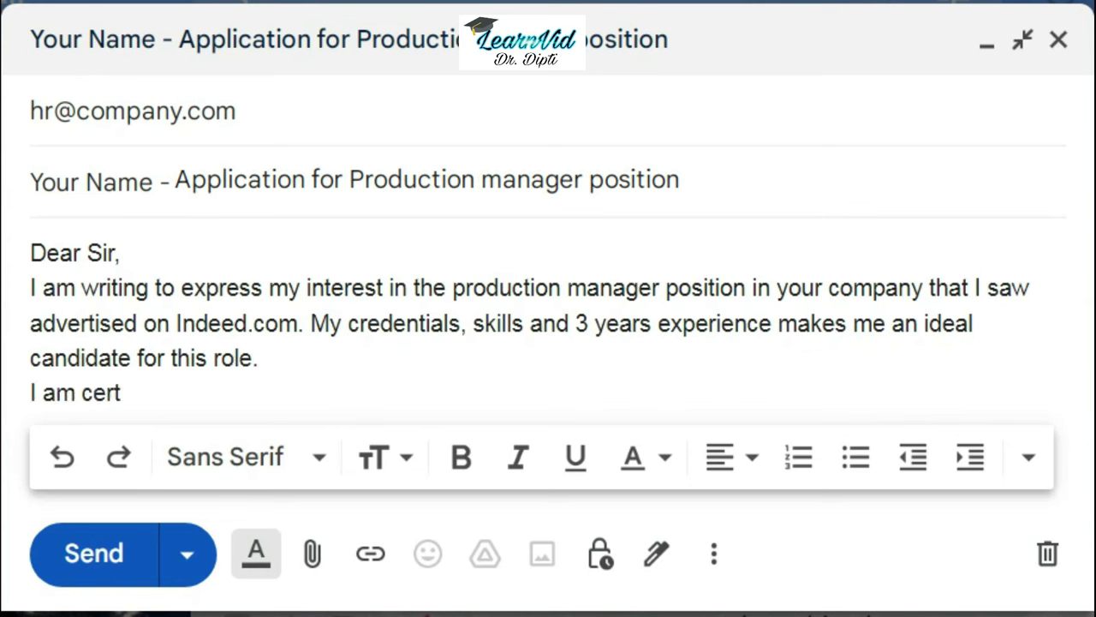
type("ain tha")
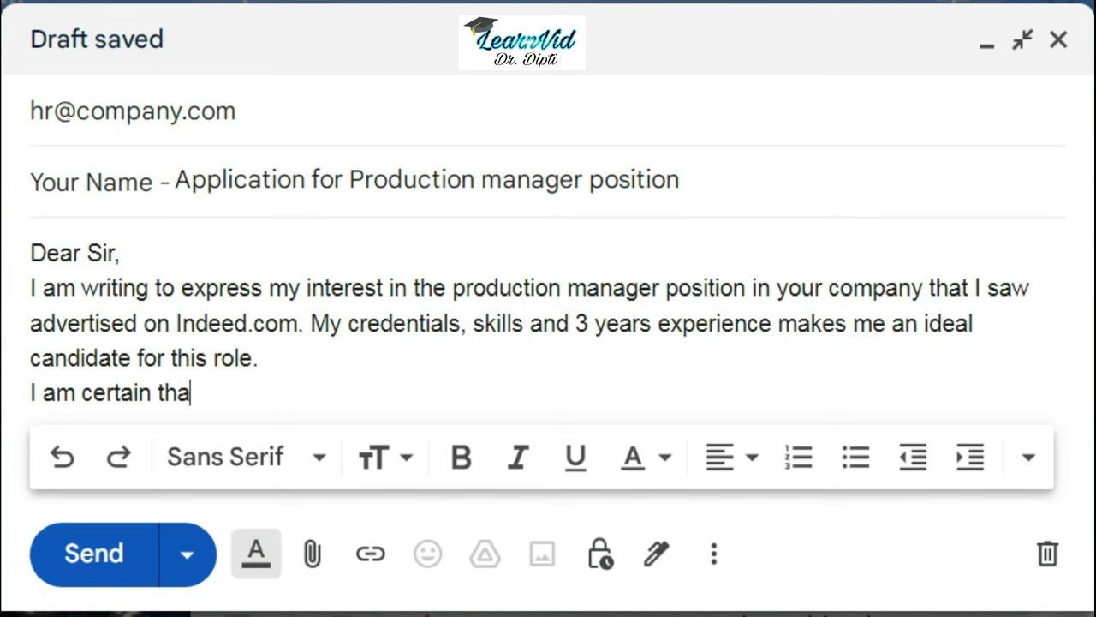
type("t the knowle")
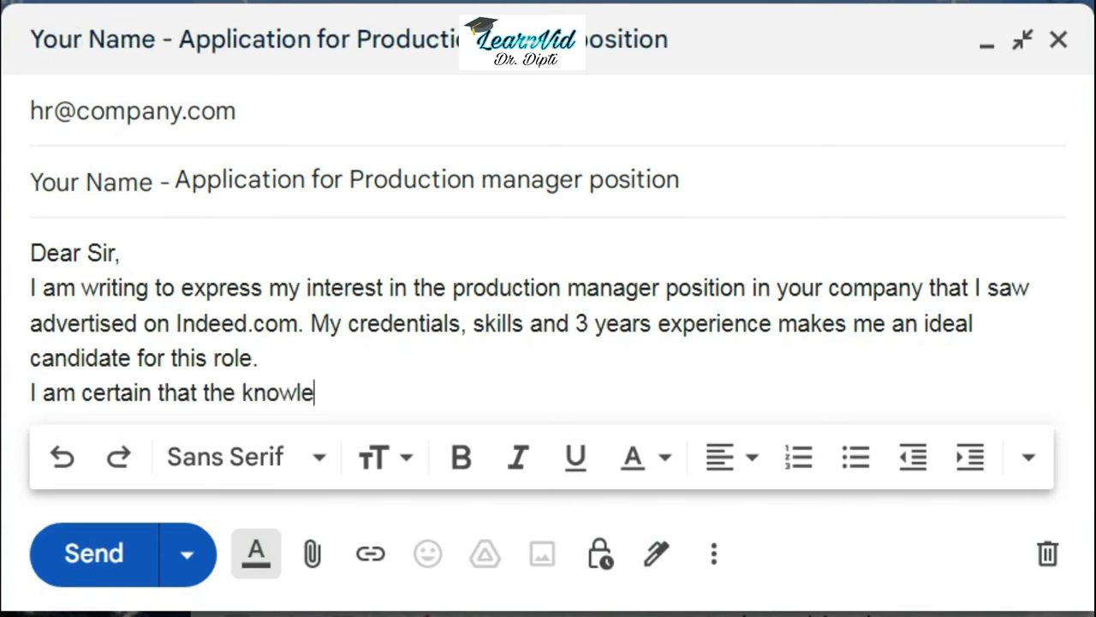
type("dge ,resourc")
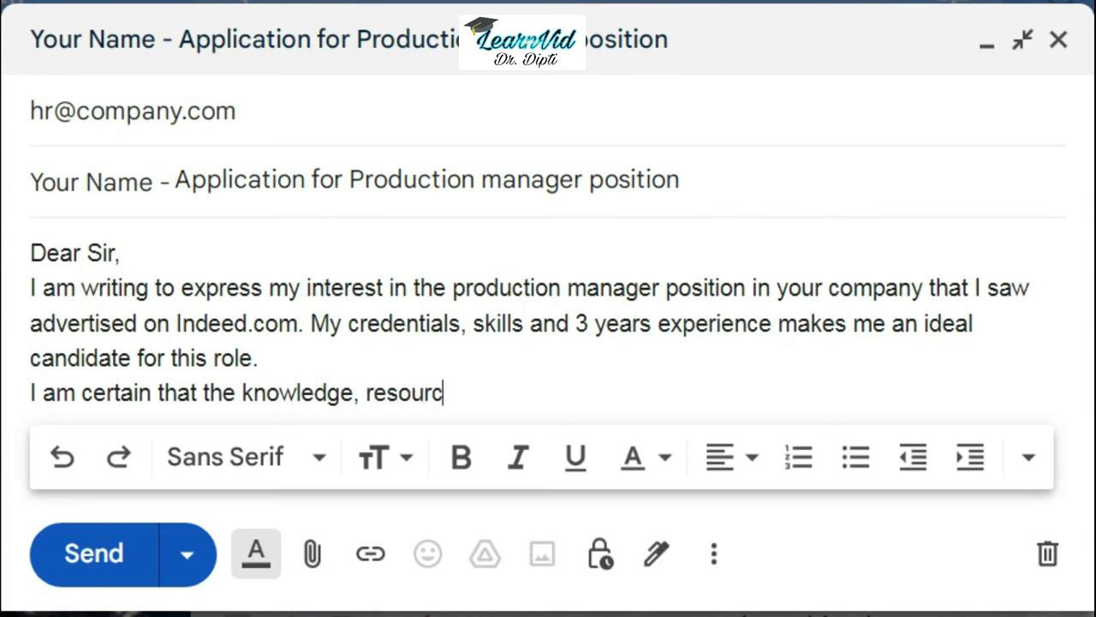
type("efuln")
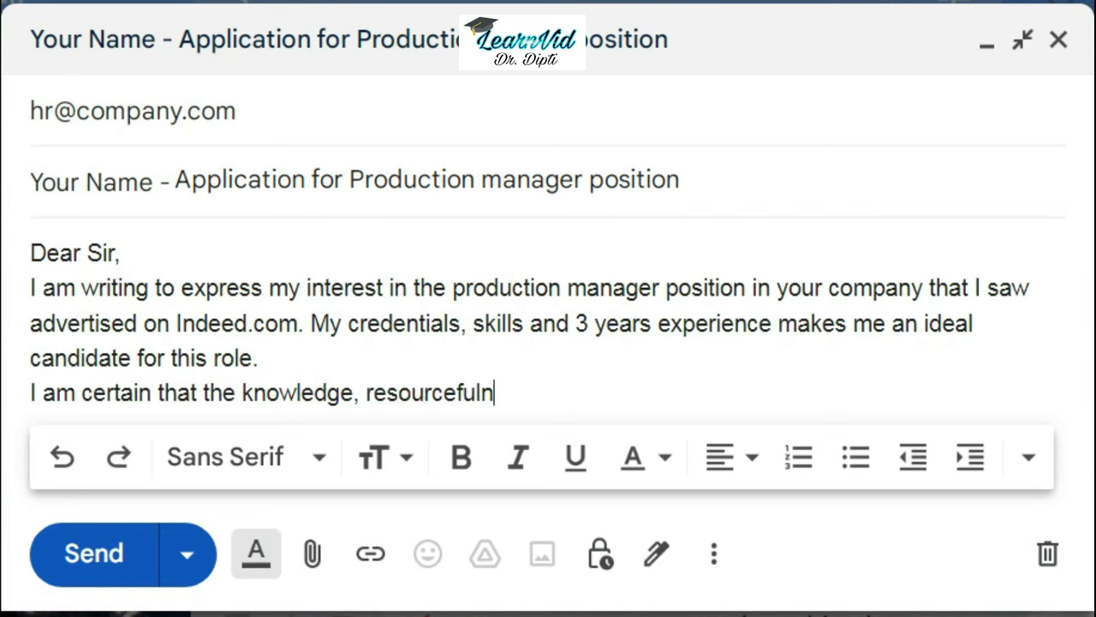
type("ess and ex")
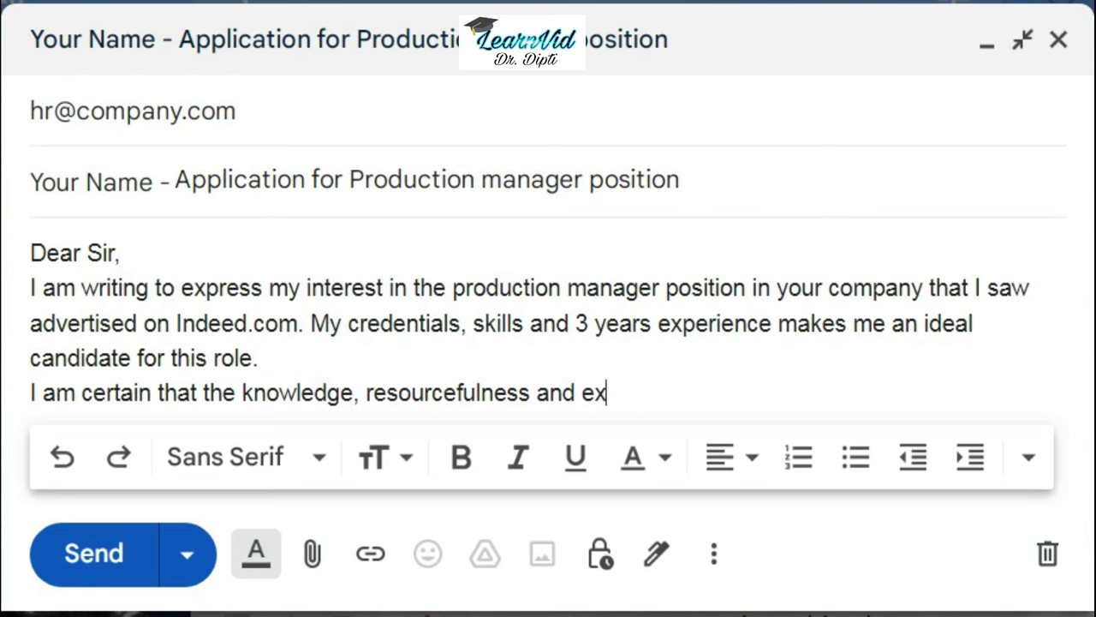
type("pertise tha")
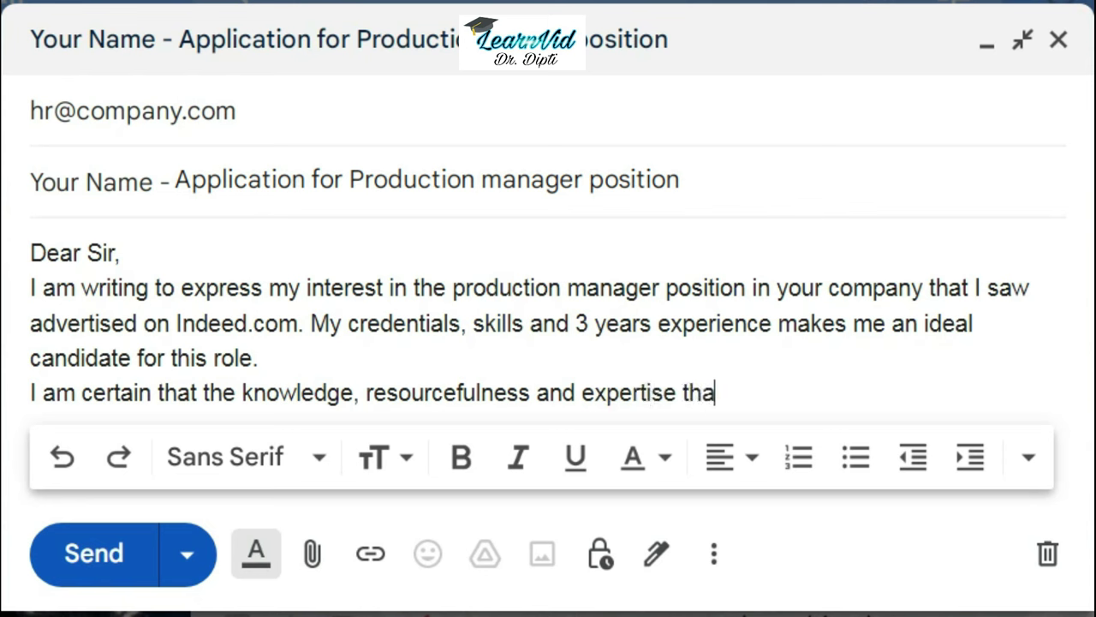
type("t I have ")
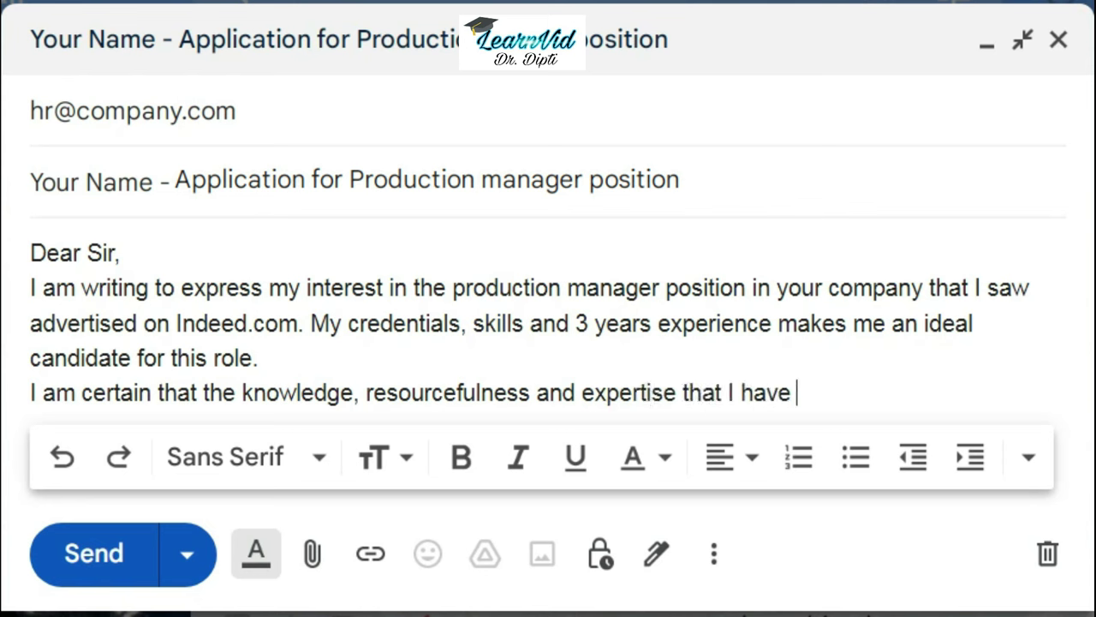
type("gained ")
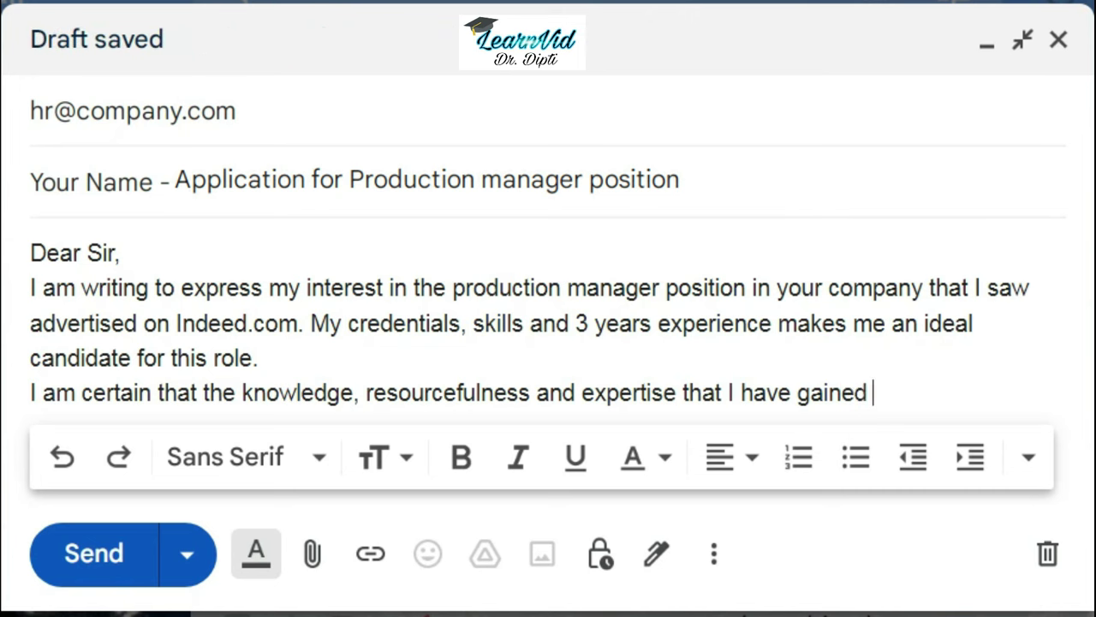
- Complete that sentence with "while working with various quality establishments will be a tremendous asset to your organisation."
type("while worki")
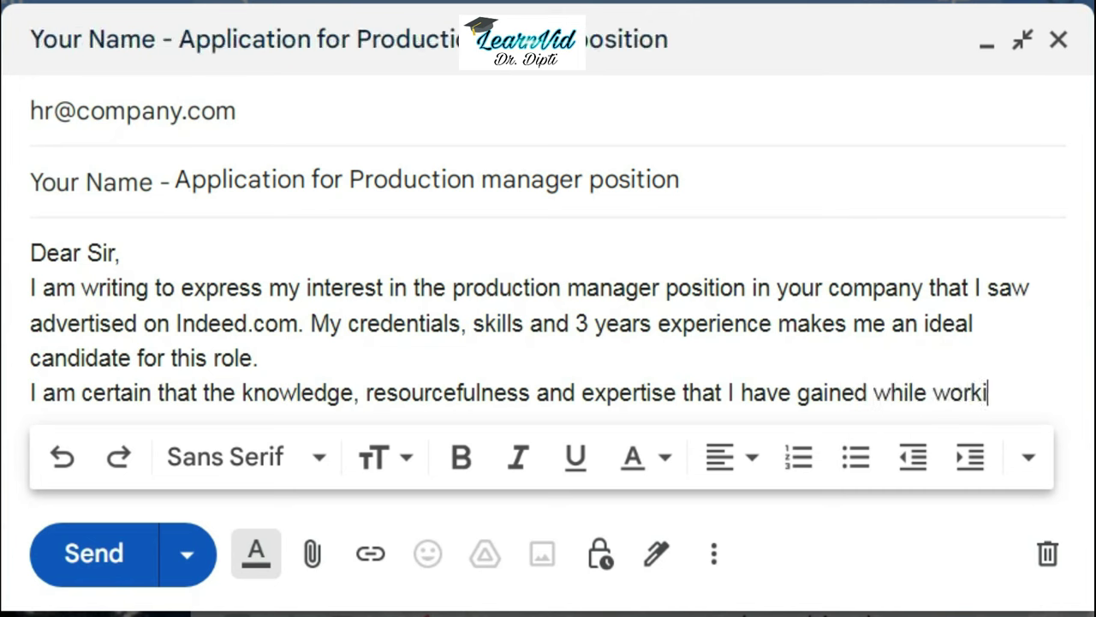
type("ng with var")
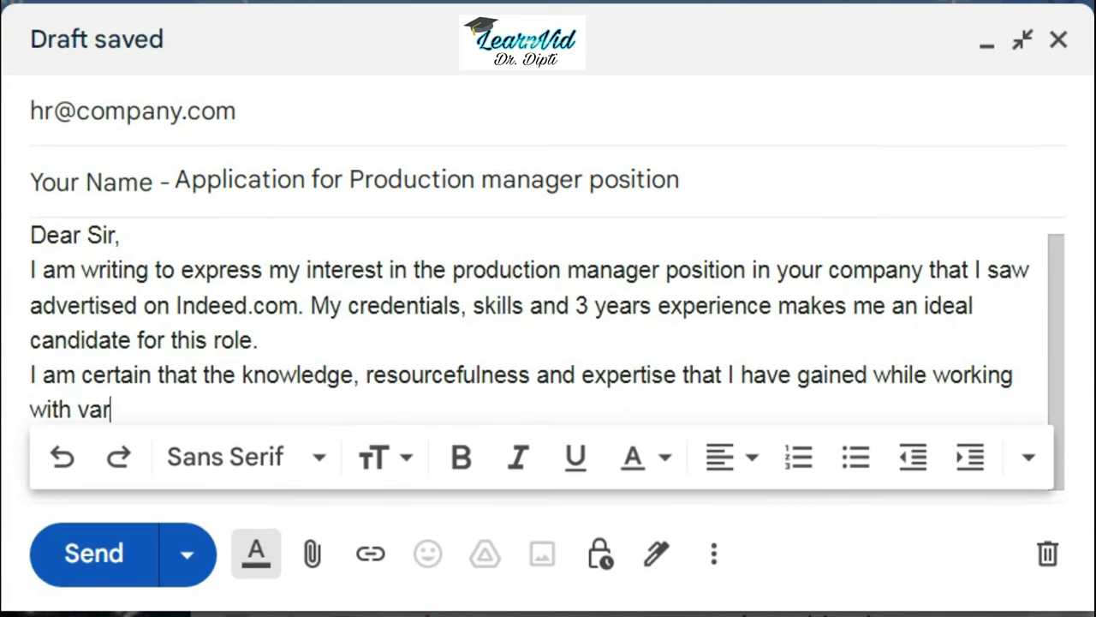
type("ious qua")
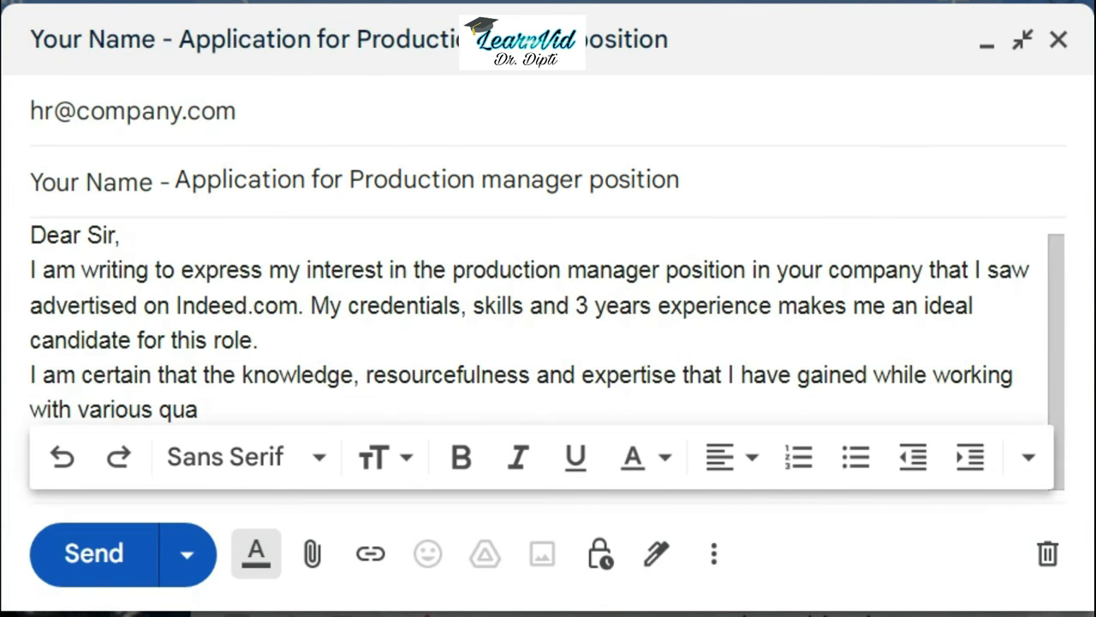
type("lity es")
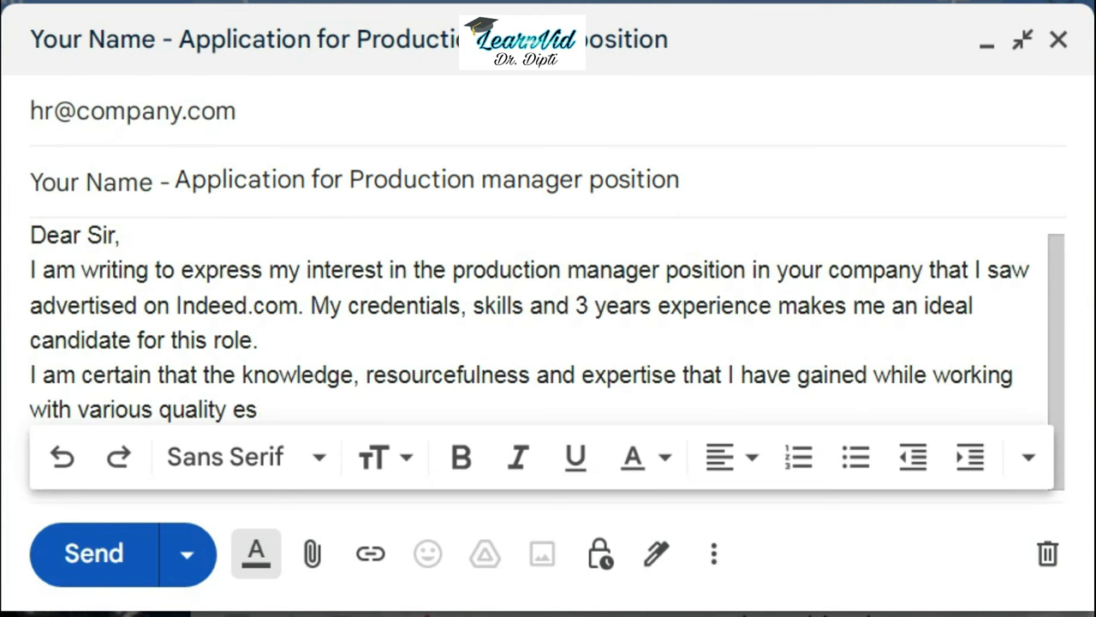
type("tablishm")
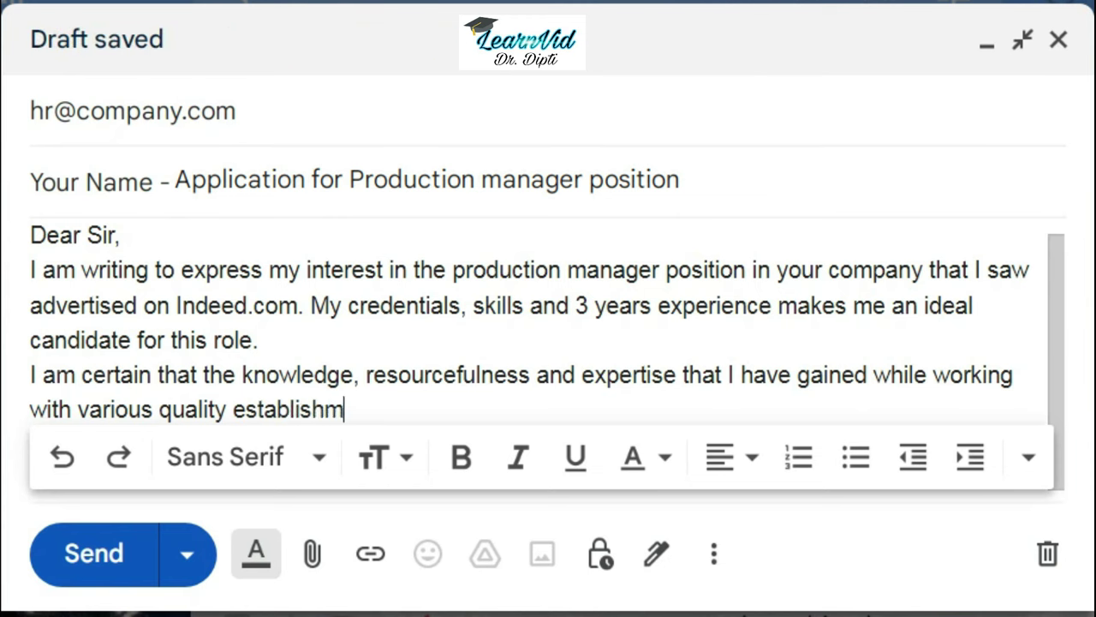
type("ents")
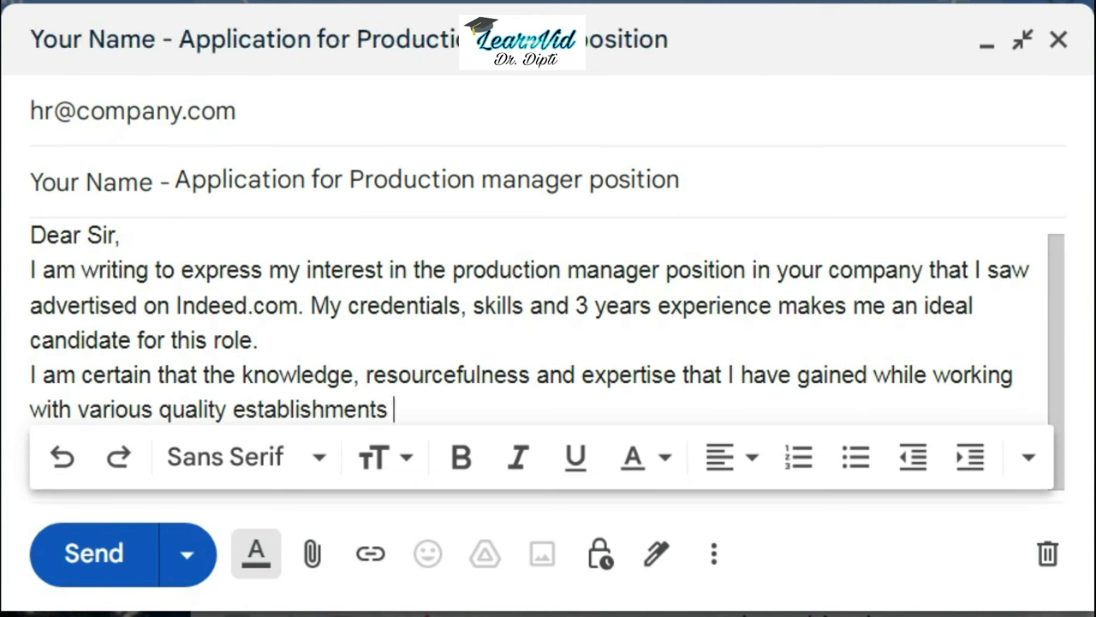
type(" will be a ")
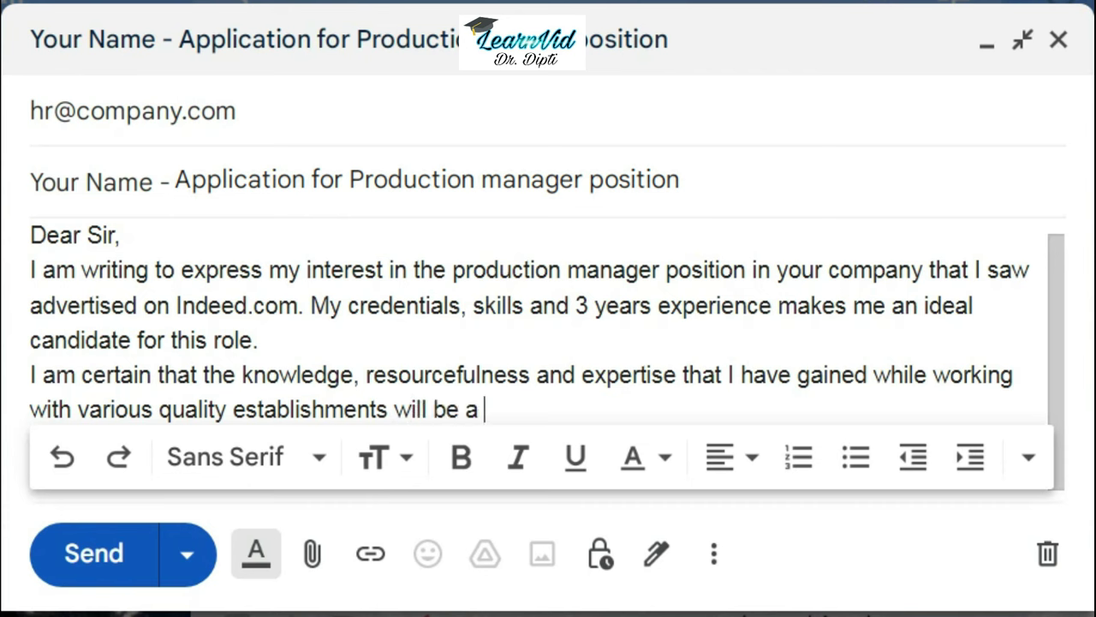
type("tremendous ")
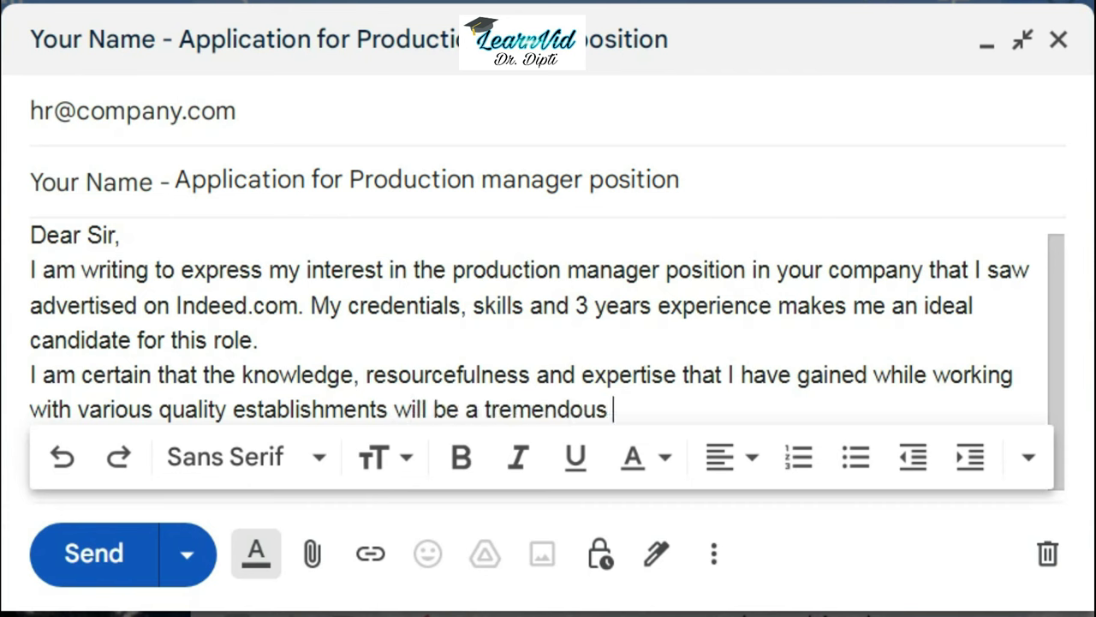
type("asset to yo")
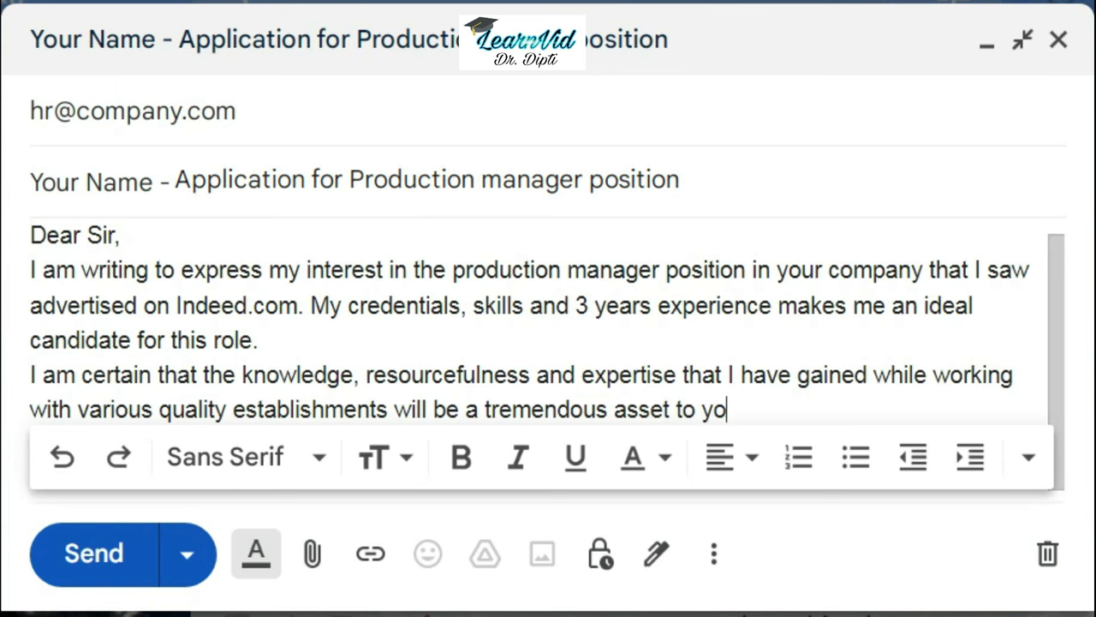
type("ur organi")
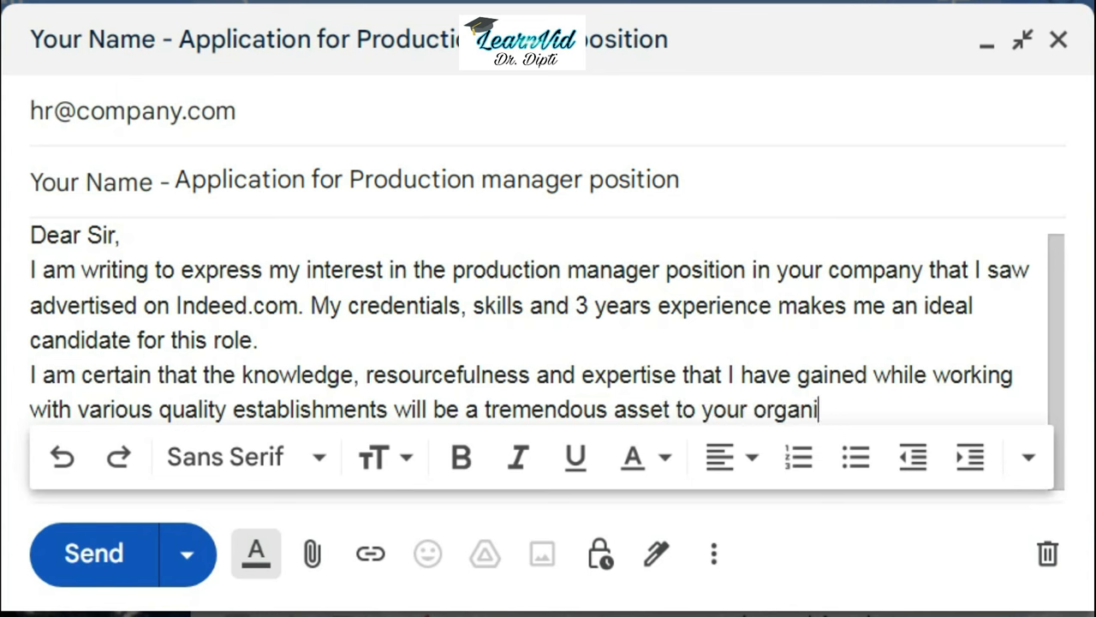
type("sation")
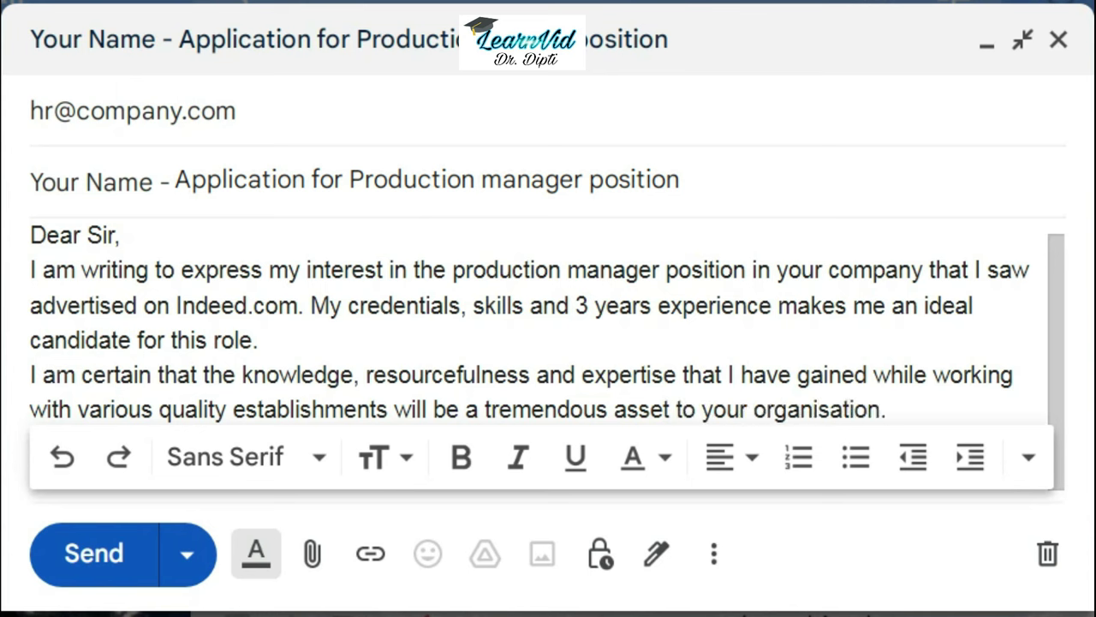
type(".")
- Add the paragraph "My resume and cover letter detailing my qualifications and experience are attached for your review."
key("Return")
type("My ")
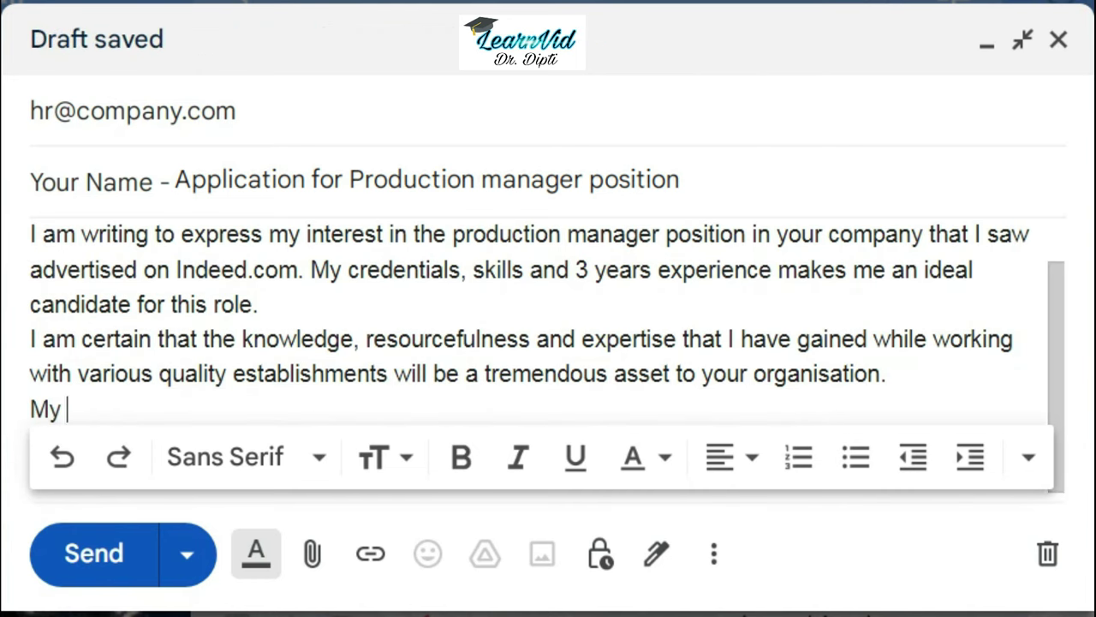
type("resume and cover le")
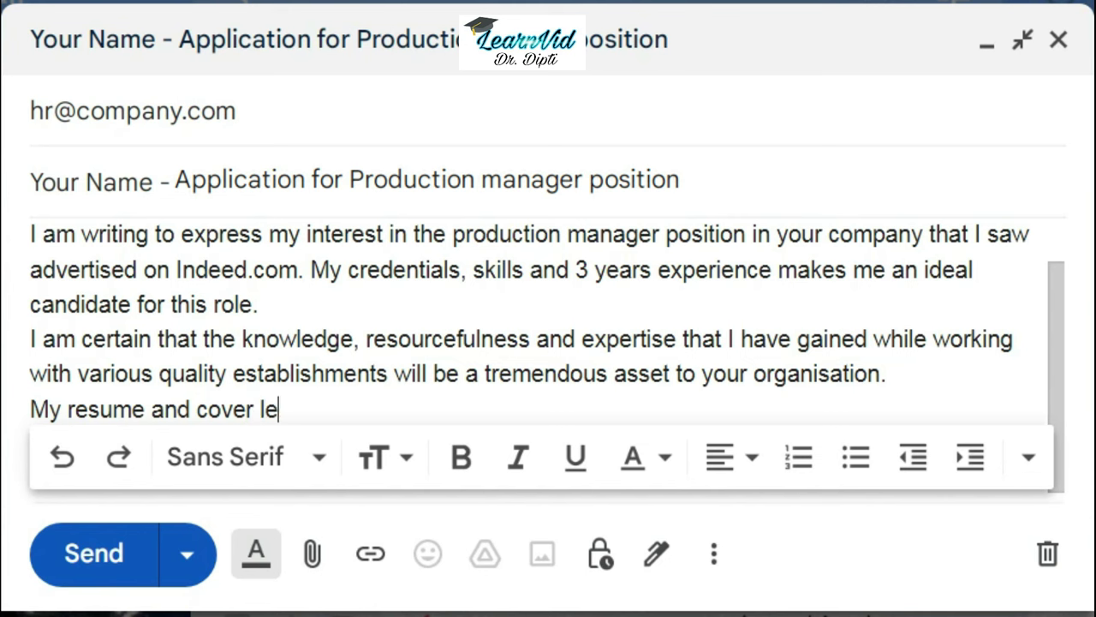
type("tter detaili")
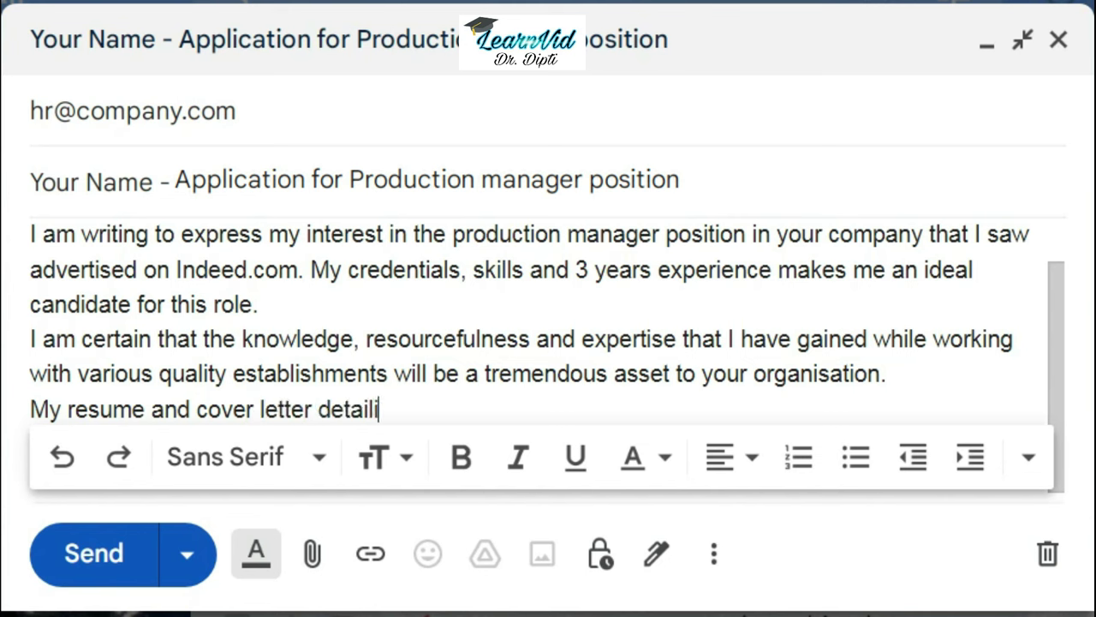
type("ng my ")
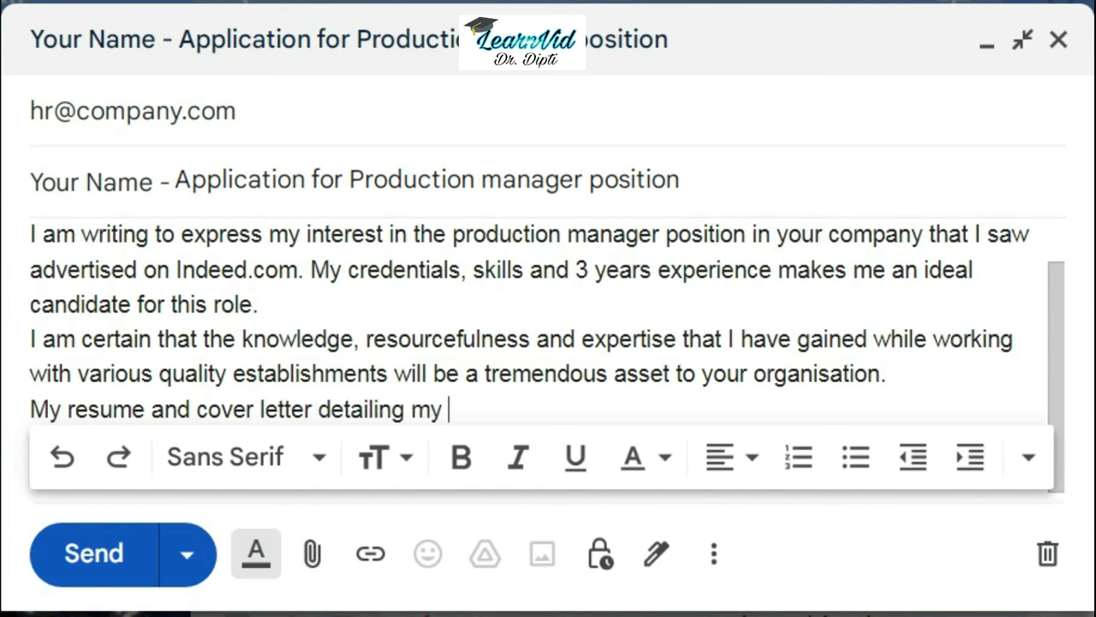
type("qualification")
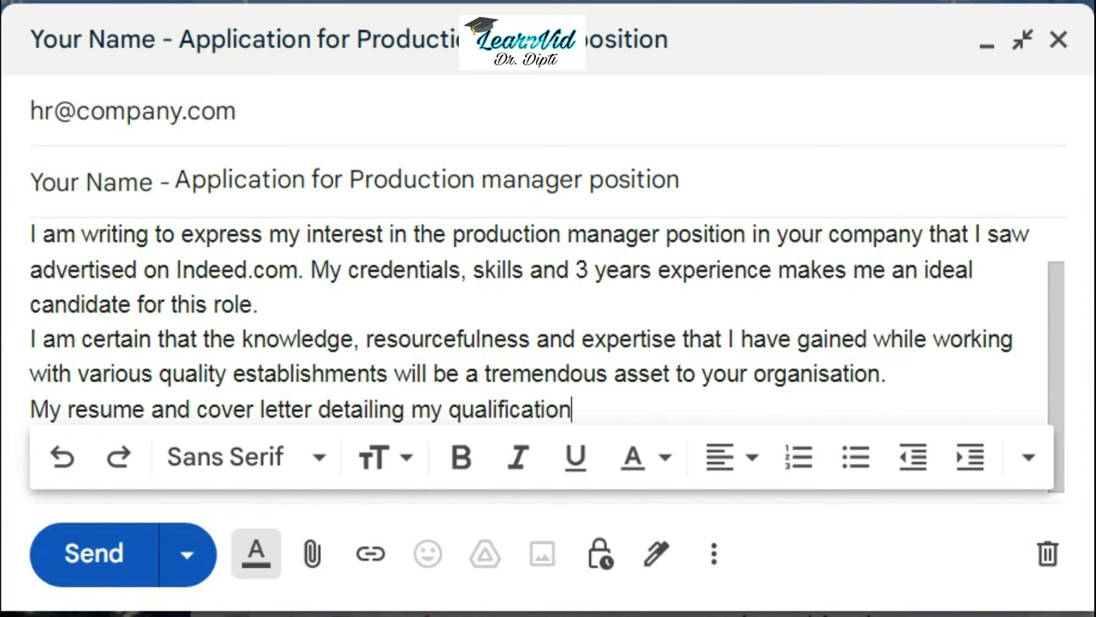
type("s and exp")
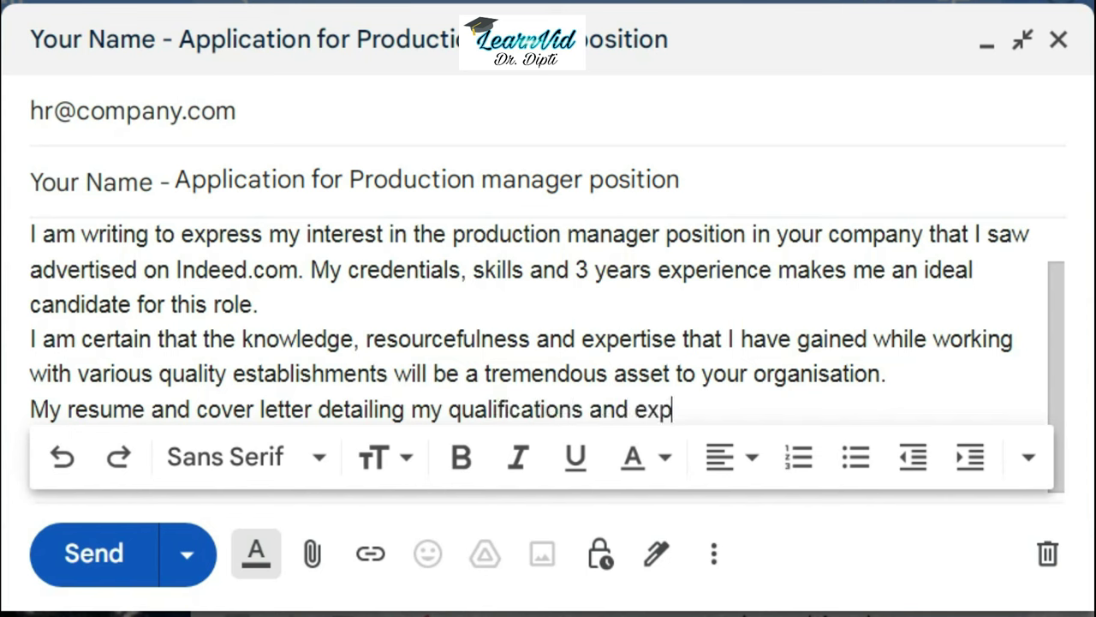
type("erience ar")
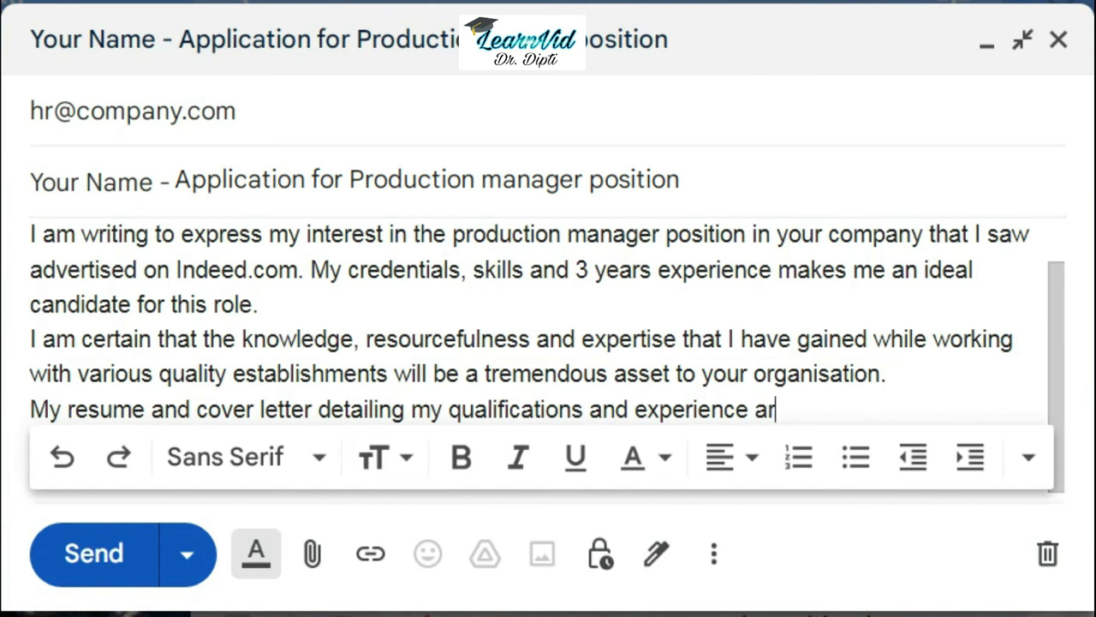
type("e attached")
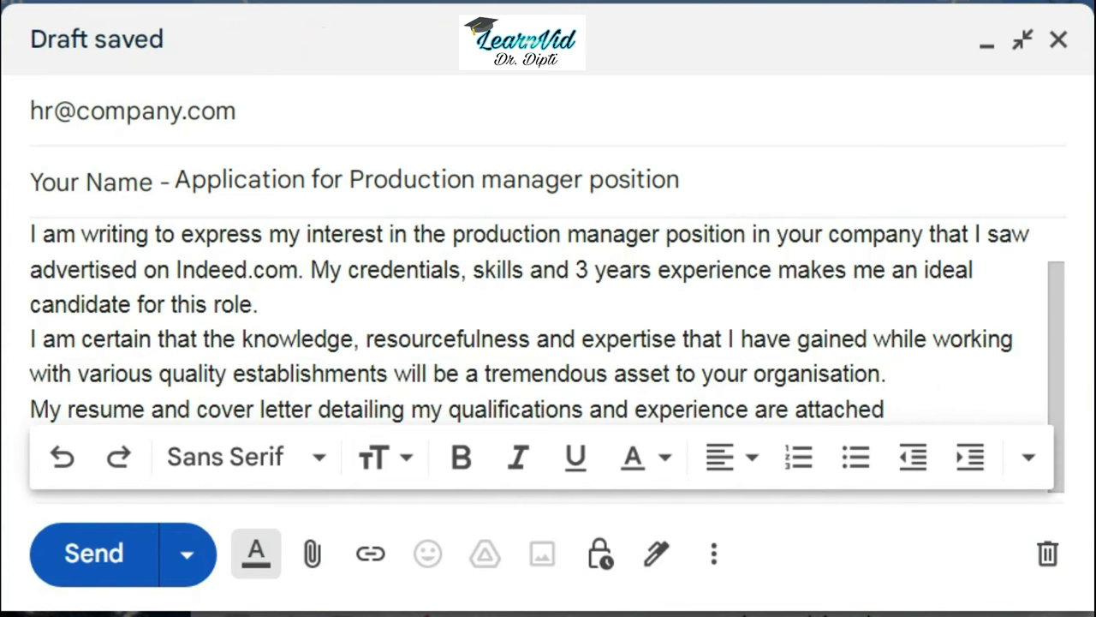
type(" for your re")
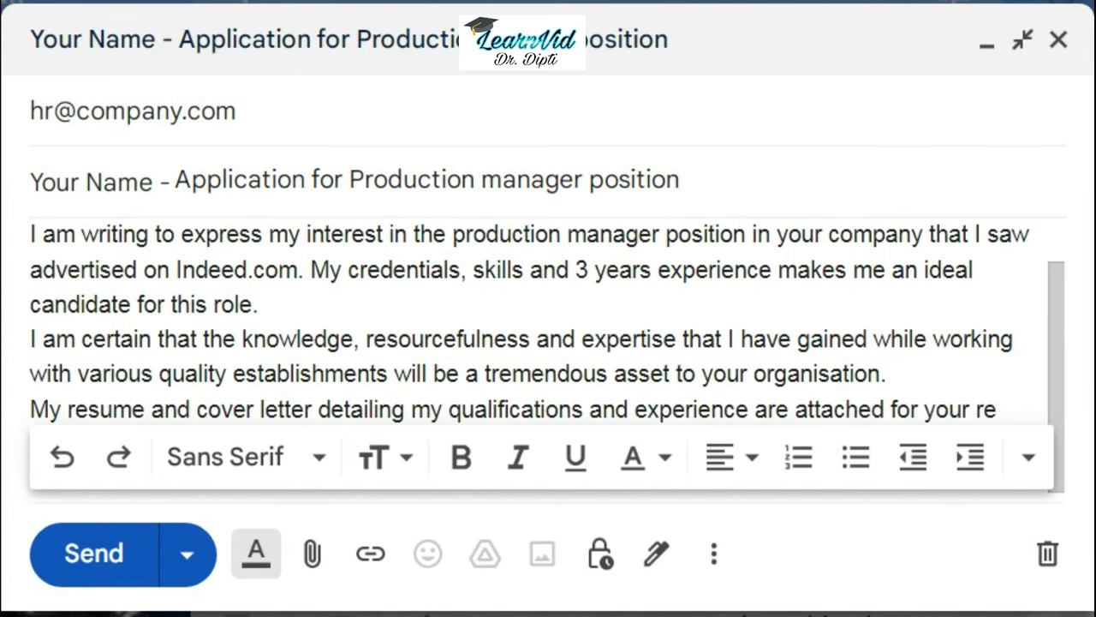
type("view.")
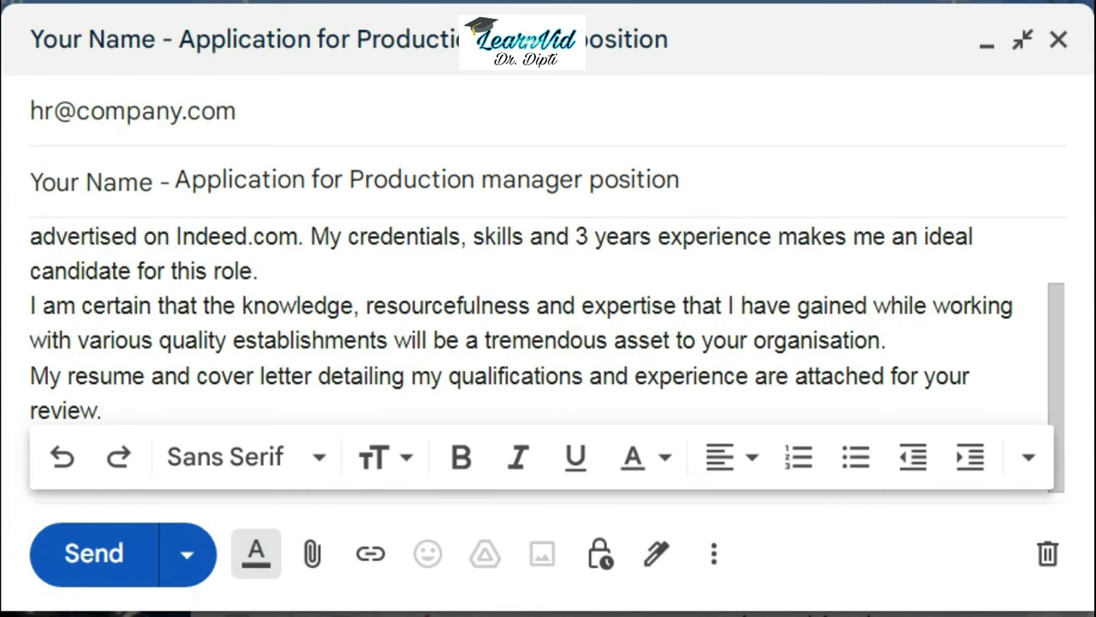
- Begin a new paragraph with "Looking forward to discuss more in person."
key("Return")
type("Looking ")
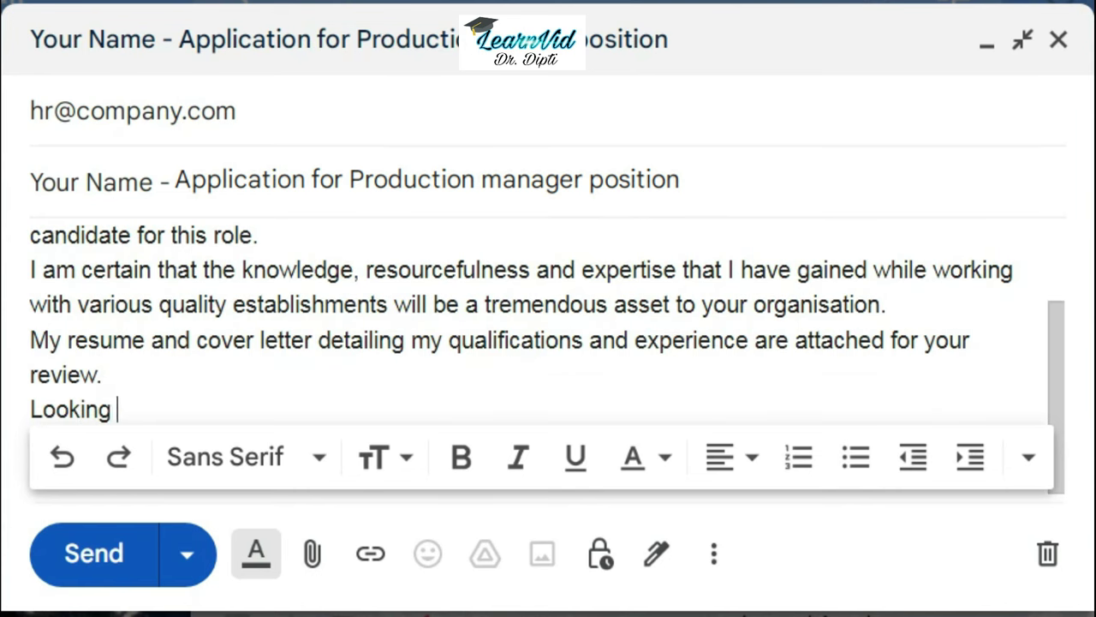
type("forward")
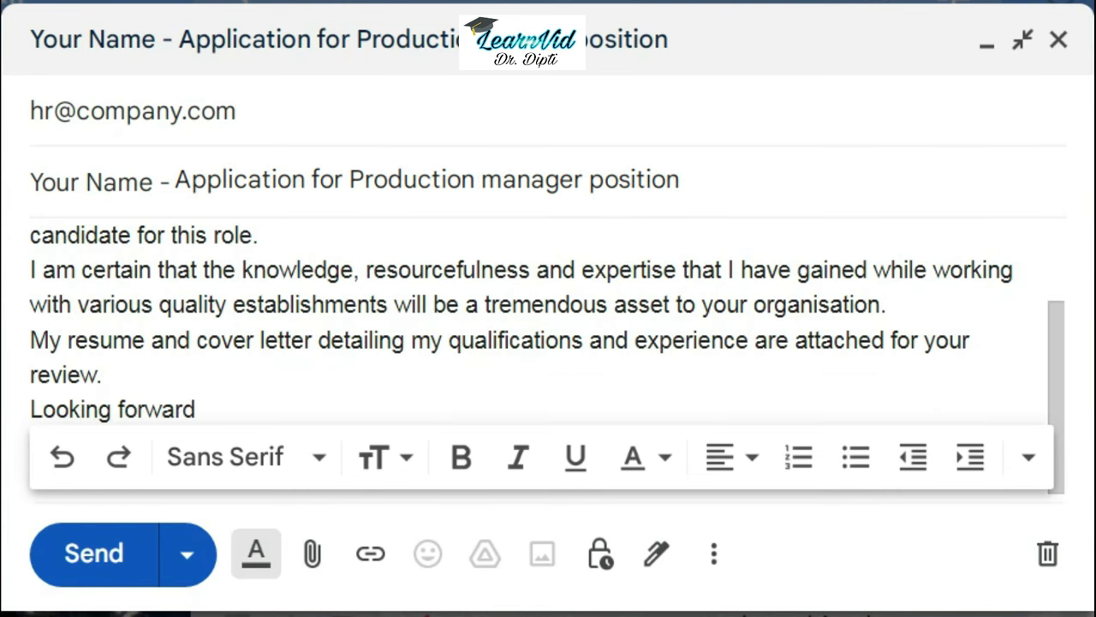
type(" to disc")
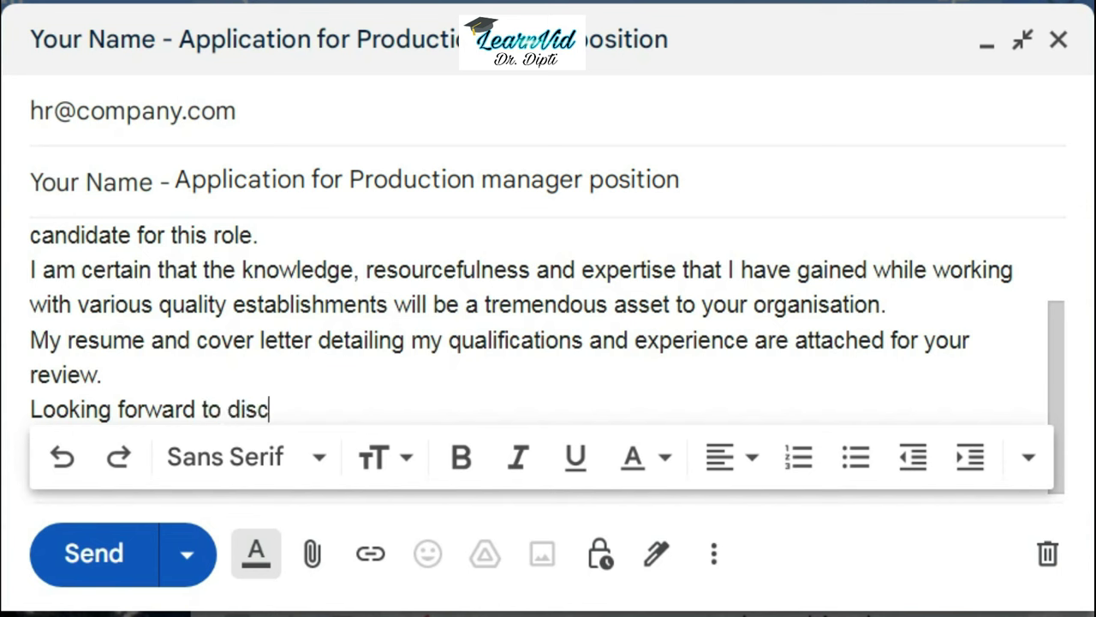
type("uss more in pe")
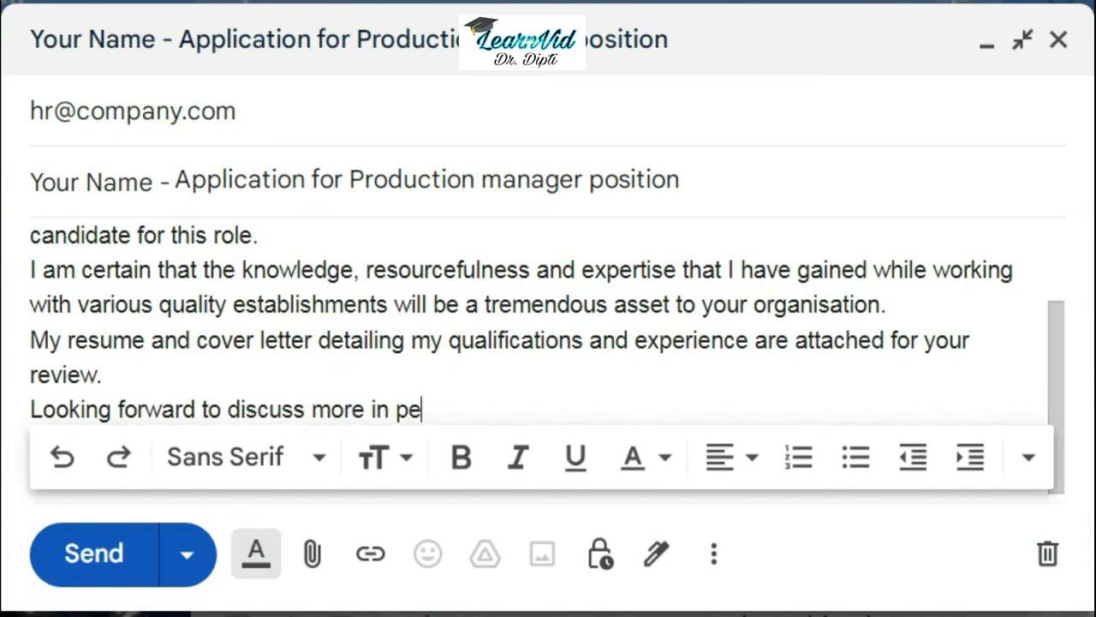
type("rson. T")
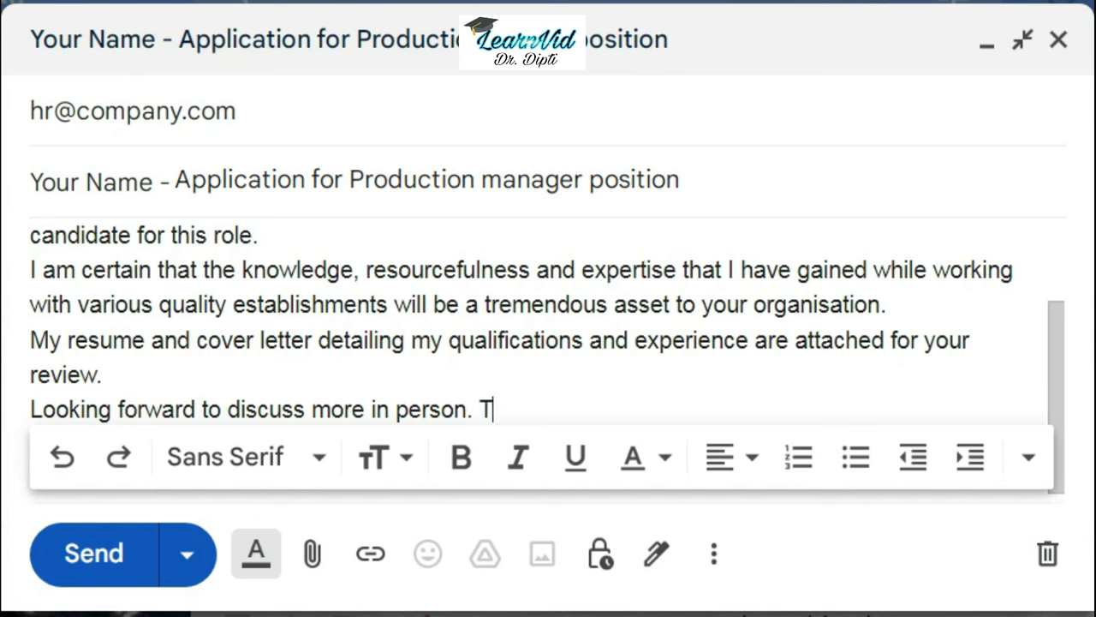
- Complete the closing paragraph with "Thank you for your time and consideration."
type("hank you ")
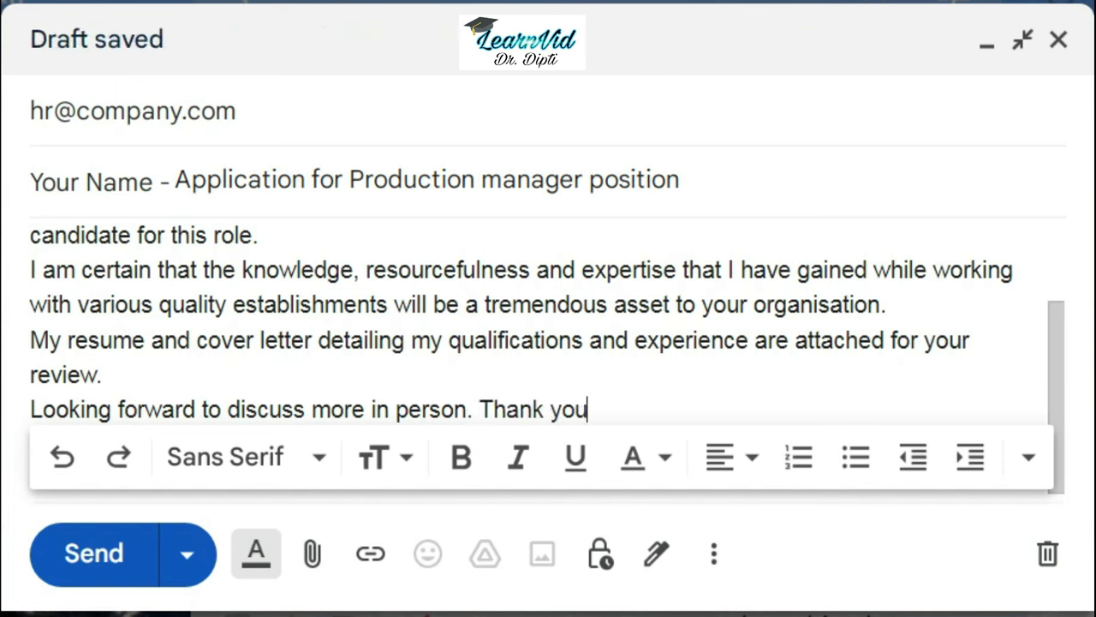
type("for yo")
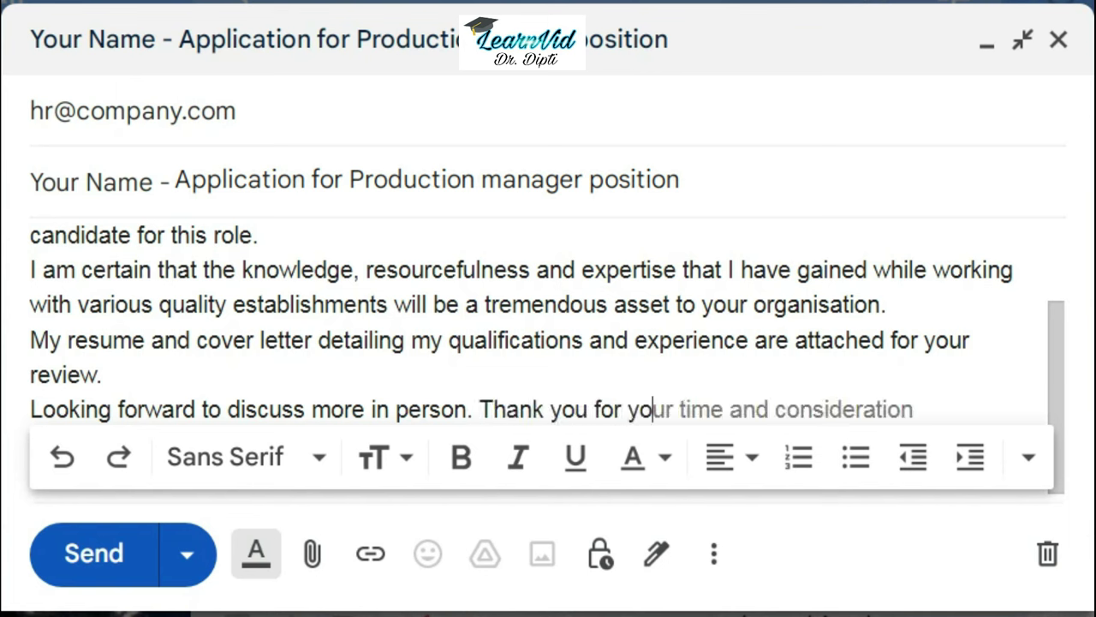
type("ur time and")
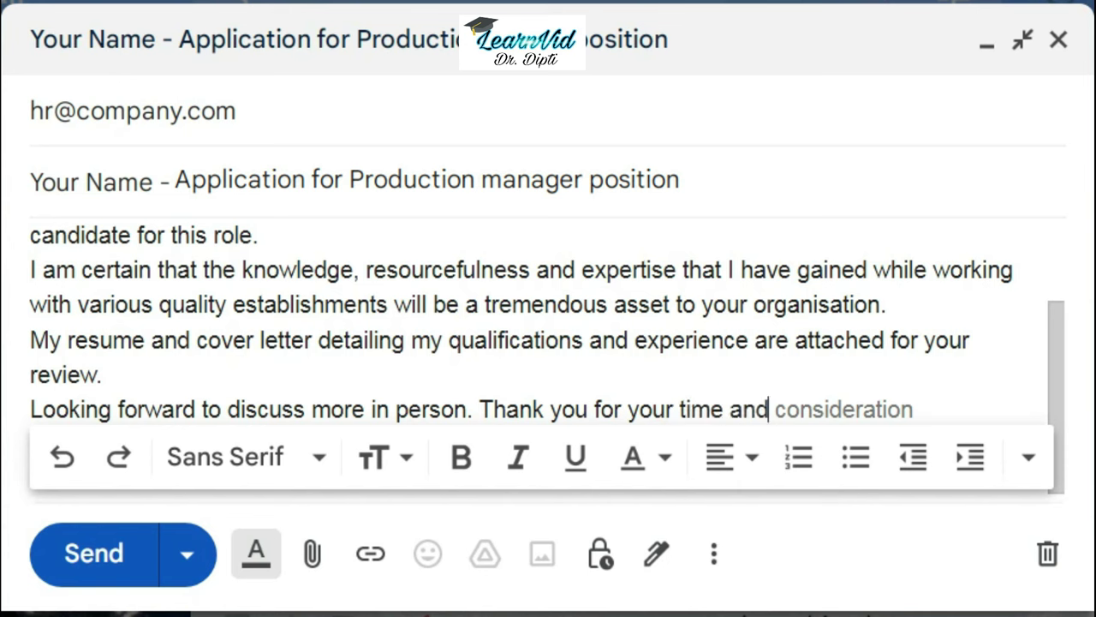
type(" consideration")
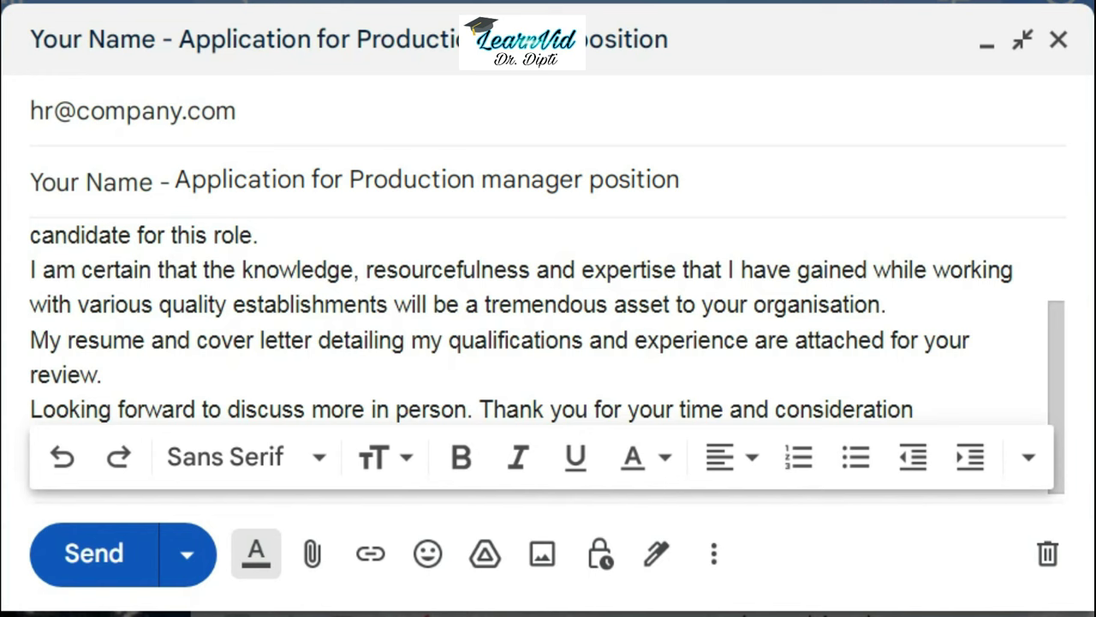
type(".")
- Leave a blank line and sign off with "Sincerely," and the placeholder "Your name" on the line below
key("Return")
key("Return")
type("S")
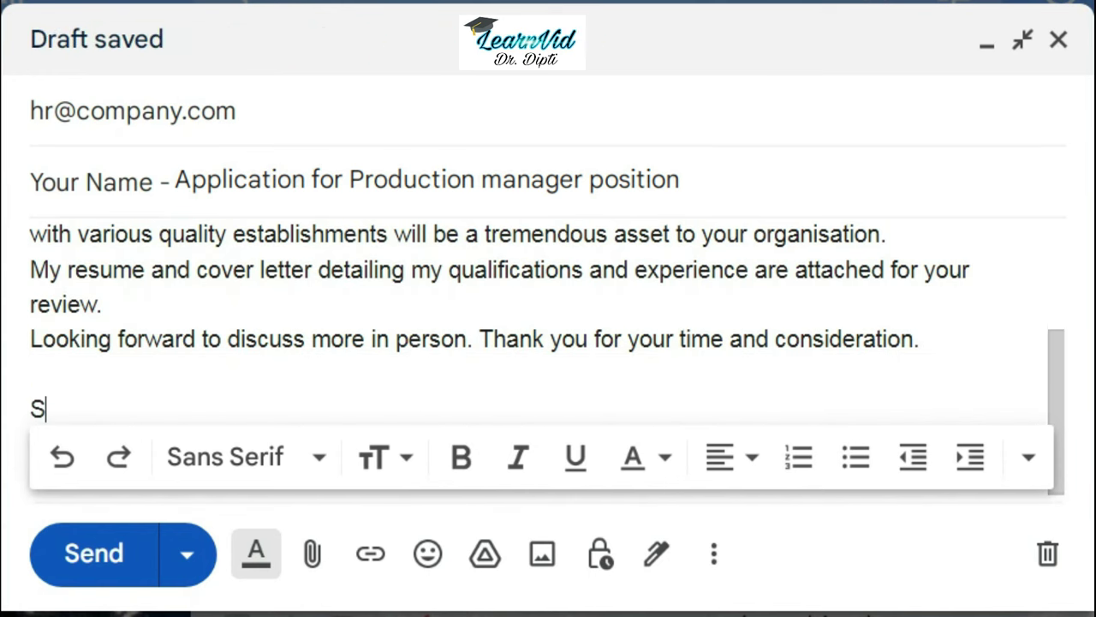
type("incerely")
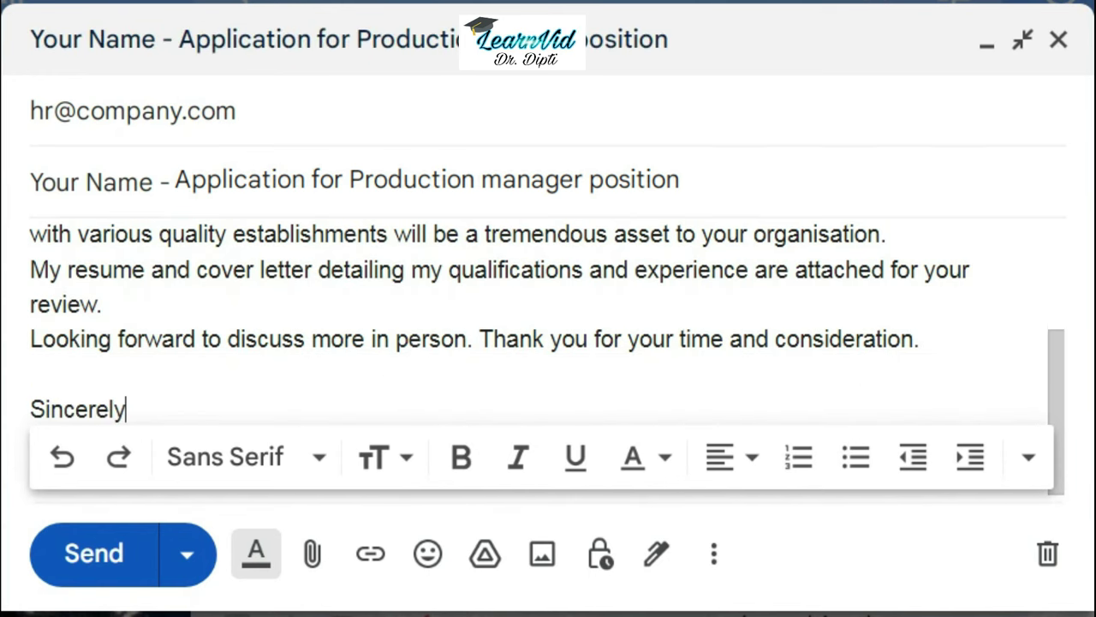
type(",")
key("Return")
type("Your ")
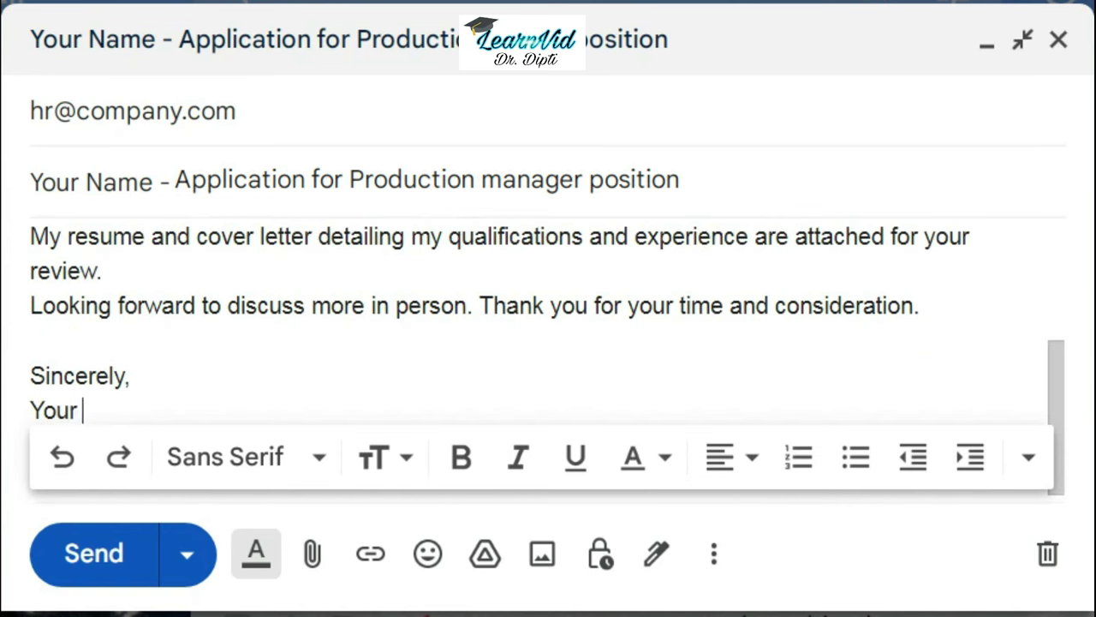
type("name")
- Add the contact placeholder lines "Email ID" and "Ph. No." under the name in the sign-off
key("Return")
type("E")
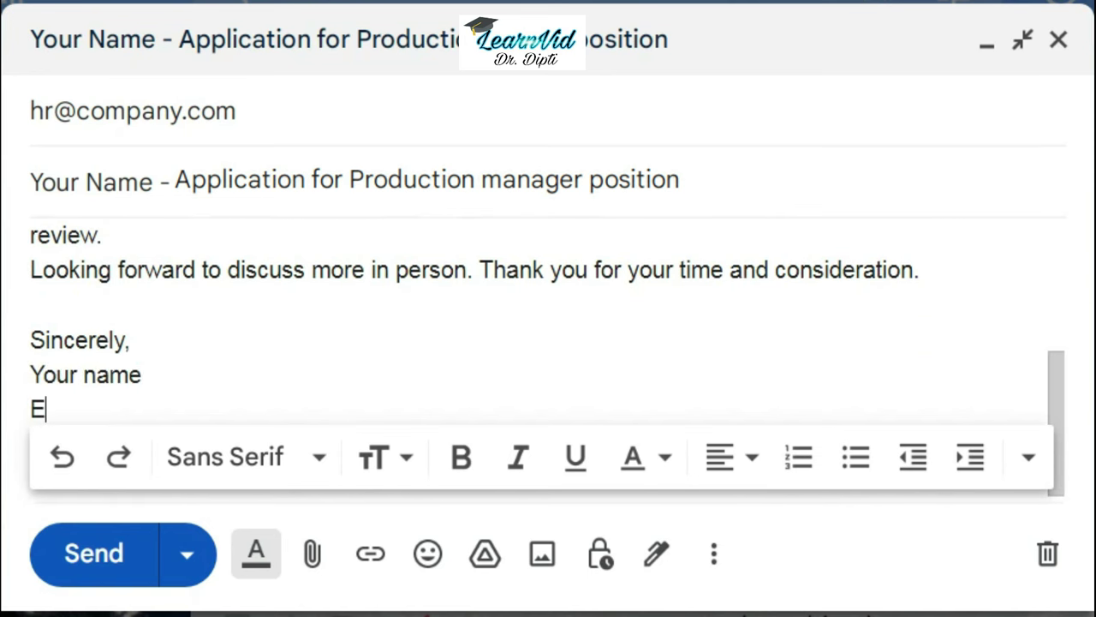
type("mail ID")
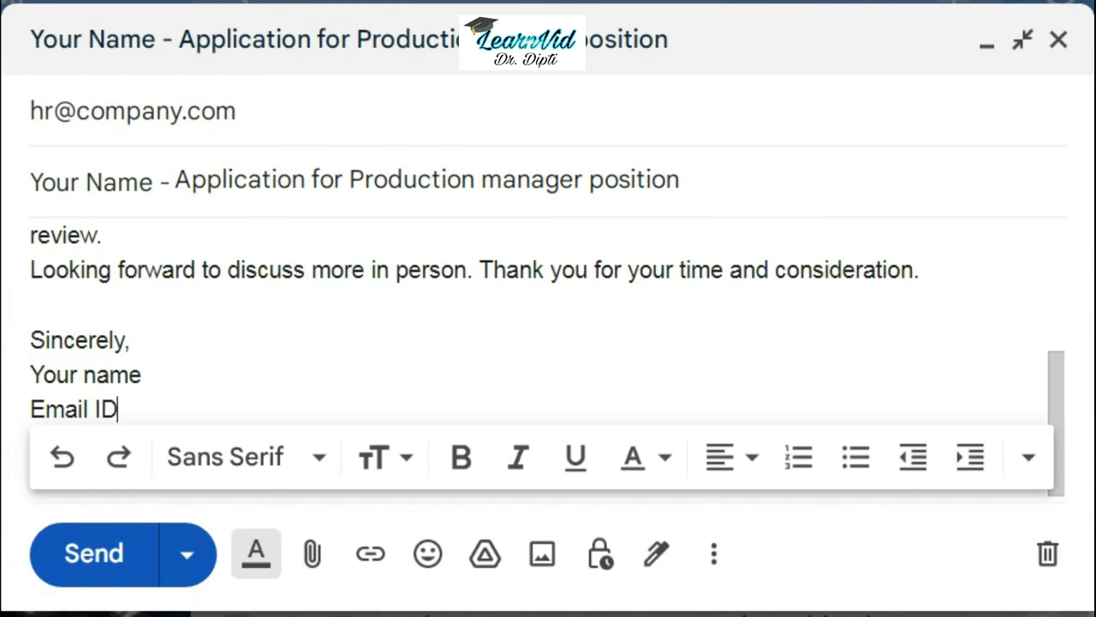
key("Return")
type("Ph. No.")
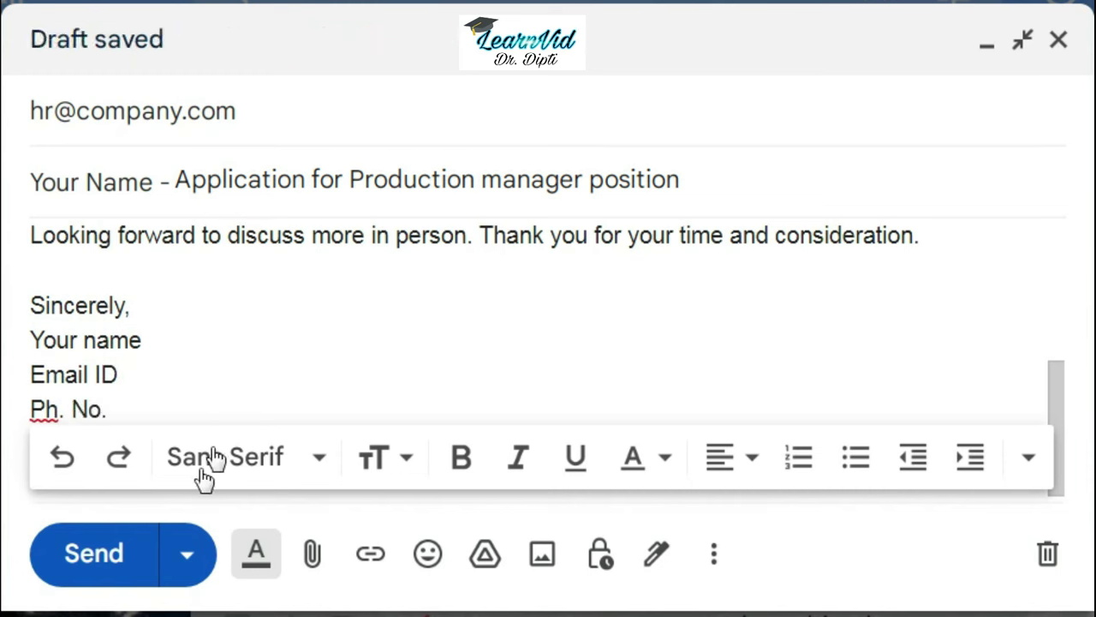
- Attach the cover letter Word document to the e-mail
scroll(1053, 252, "up", 5)
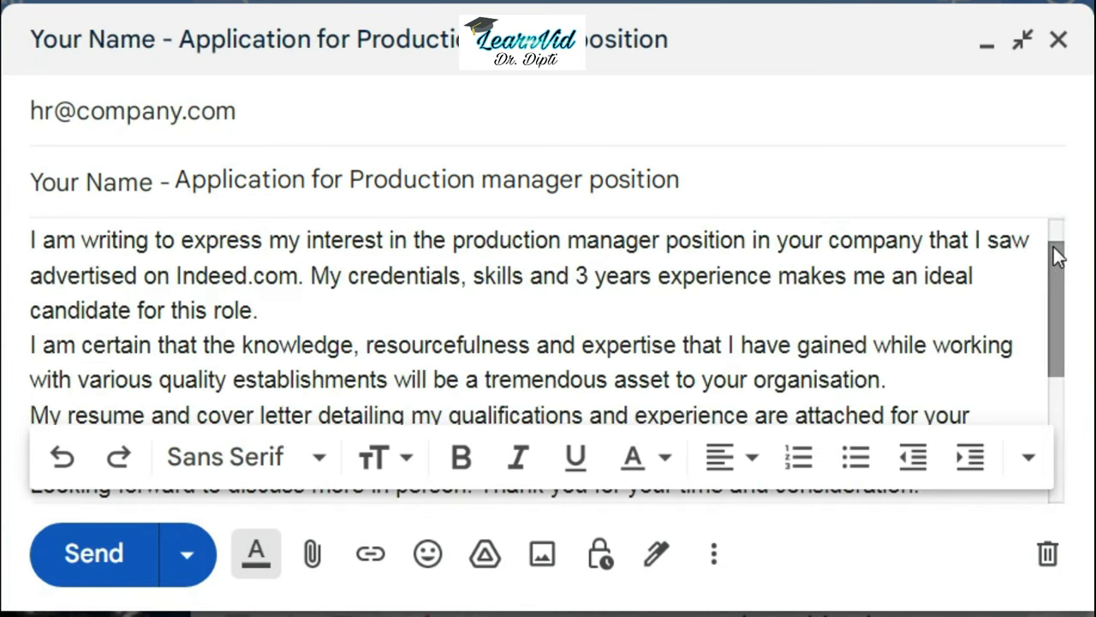
scroll(1051, 394, "down", 3)
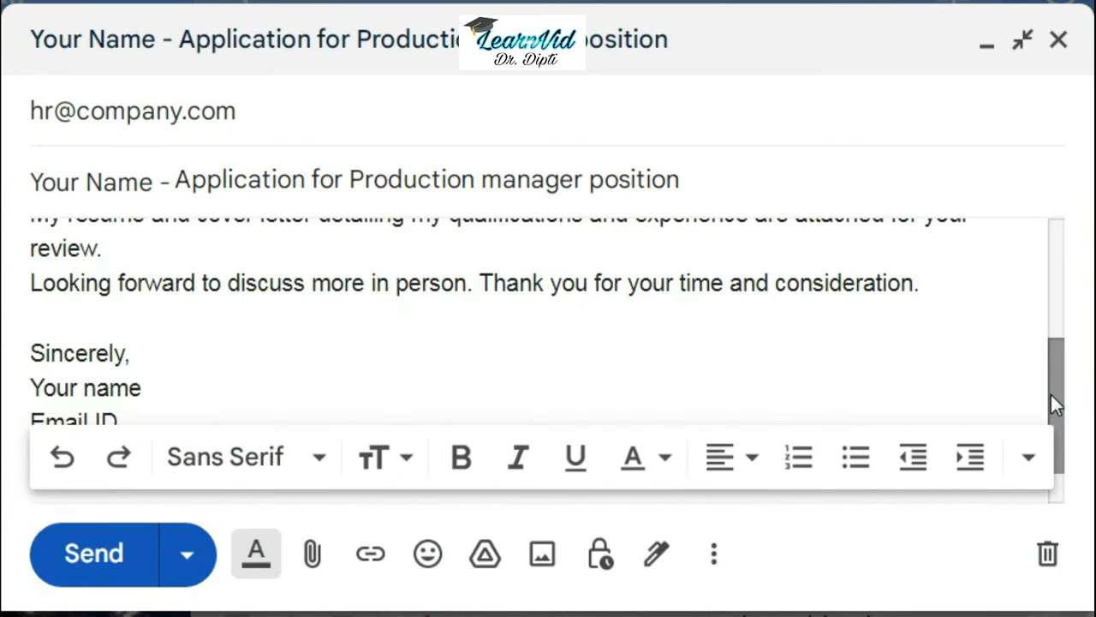
left_click(1062, 496)
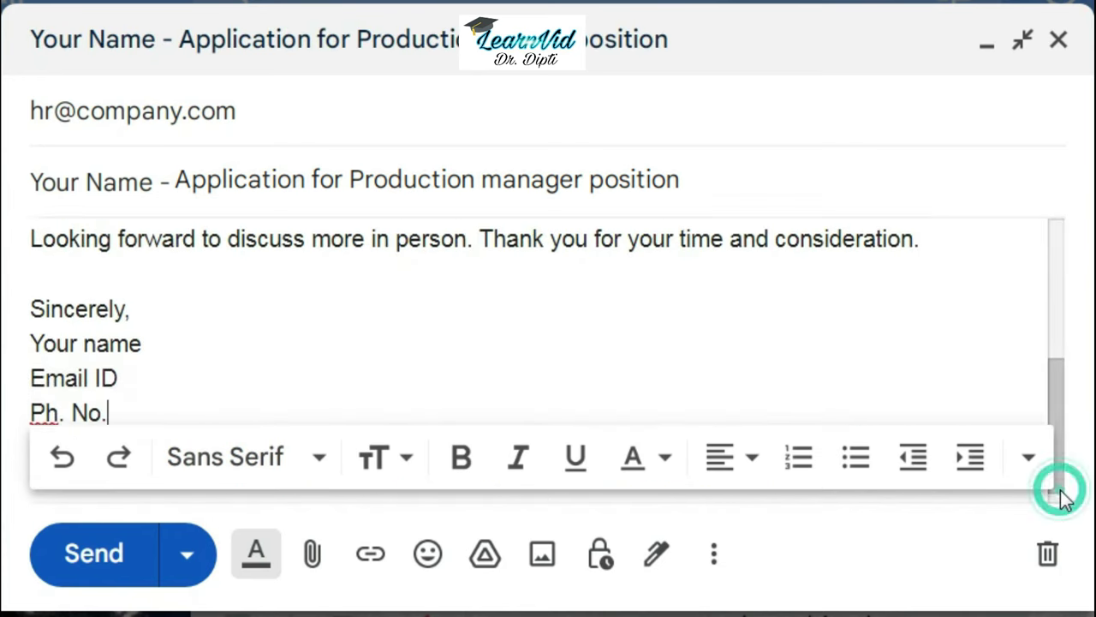
left_click(313, 561)
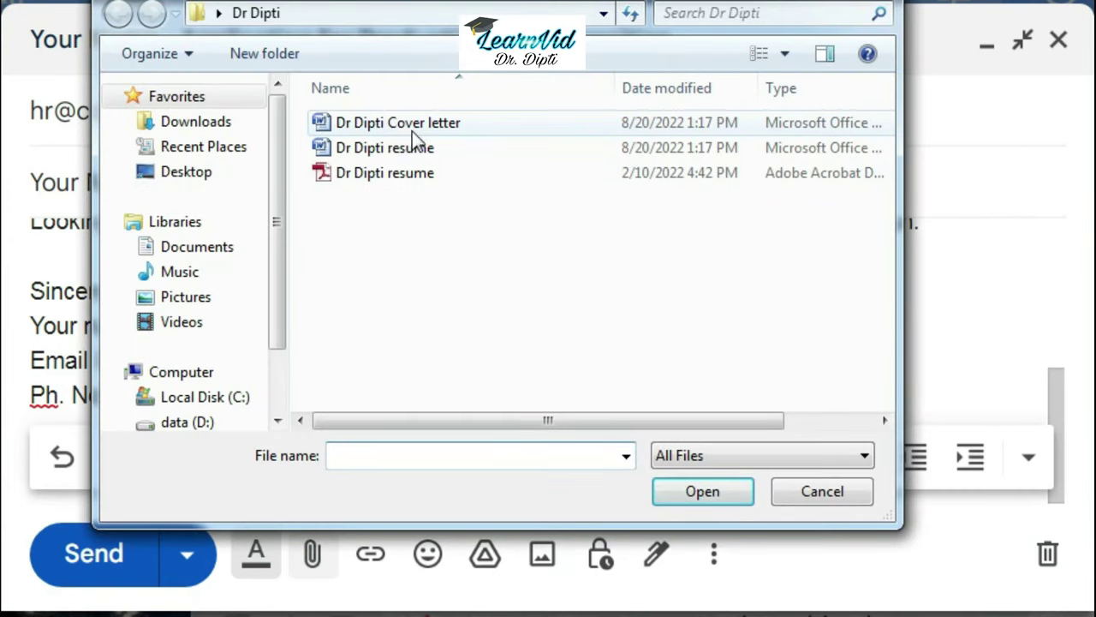
left_click(403, 133)
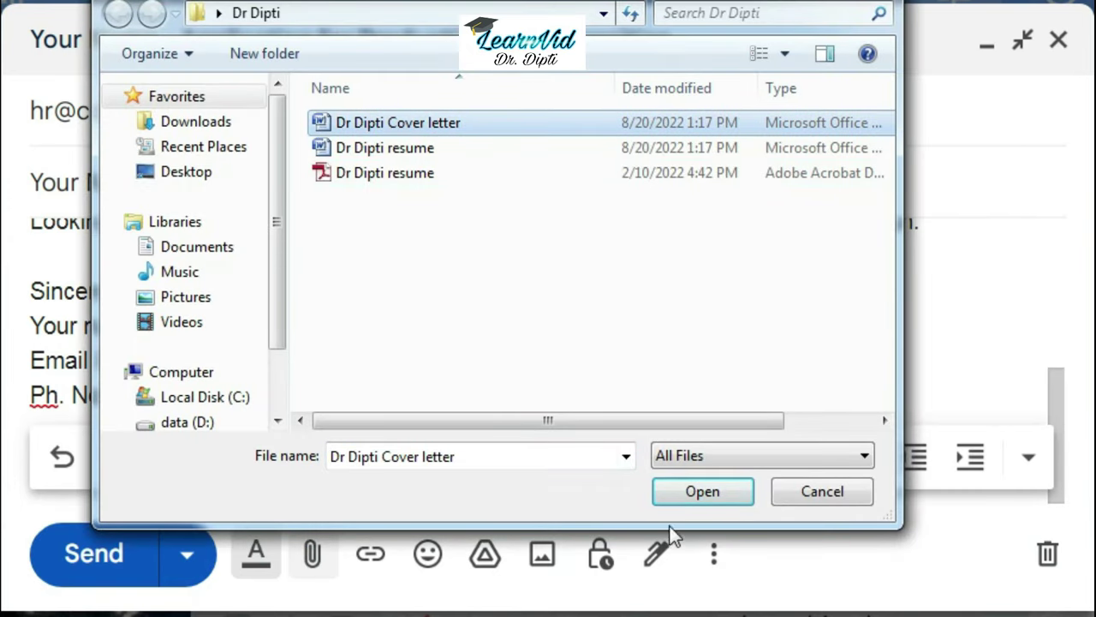
left_click(698, 495)
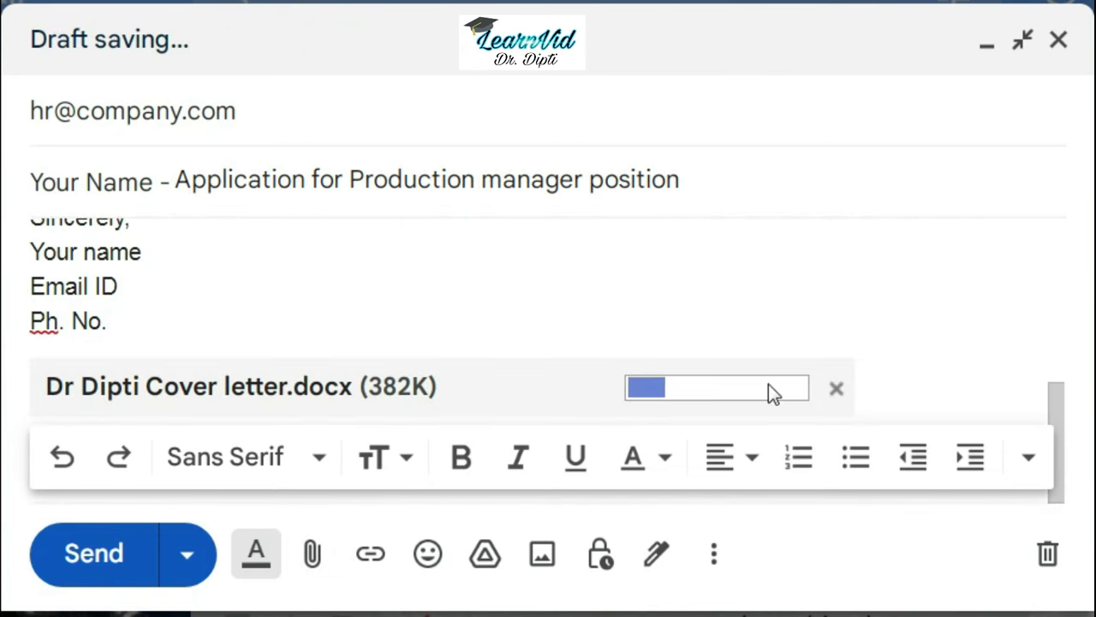
- Attach the Word version of the resume to the e-mail
left_click(314, 554)
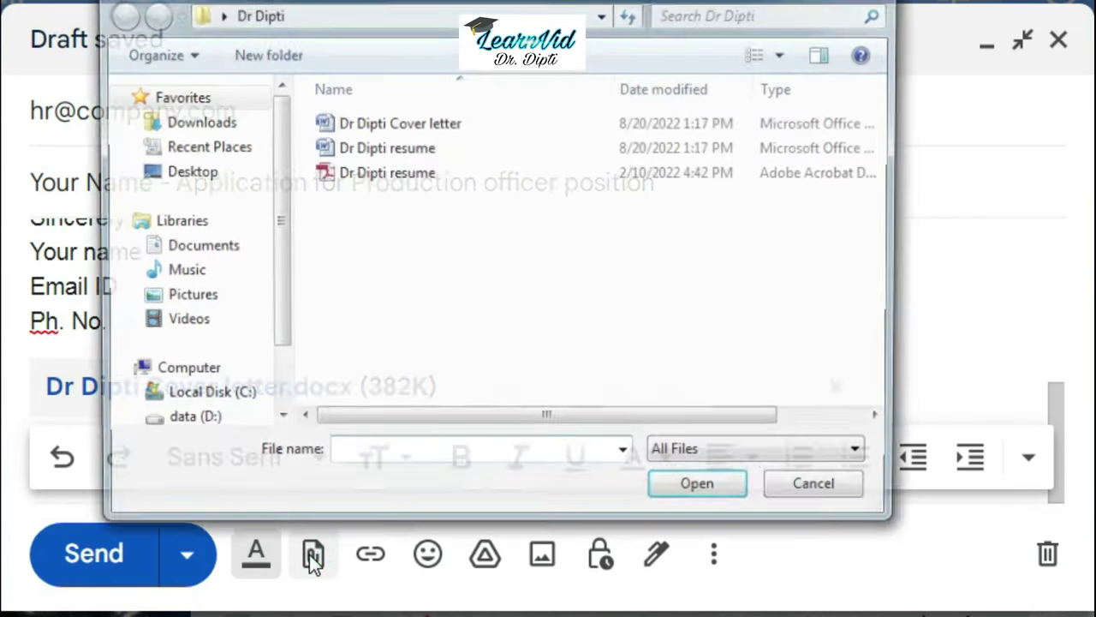
left_click(405, 152)
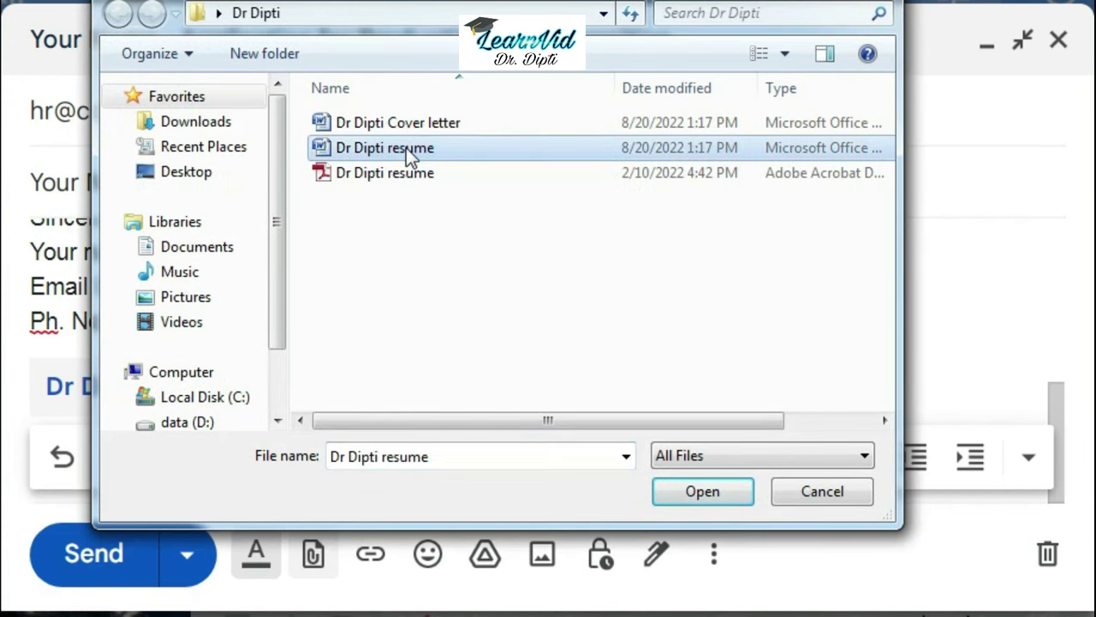
left_click(703, 493)
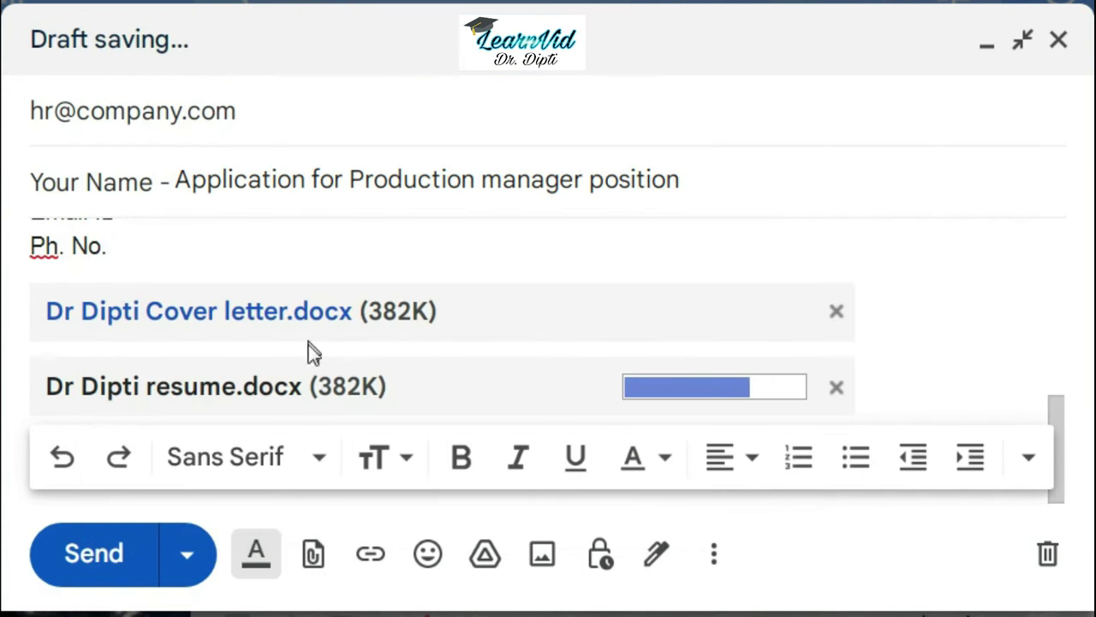
- Attach the PDF version of the resume to the e-mail
left_click(317, 556)
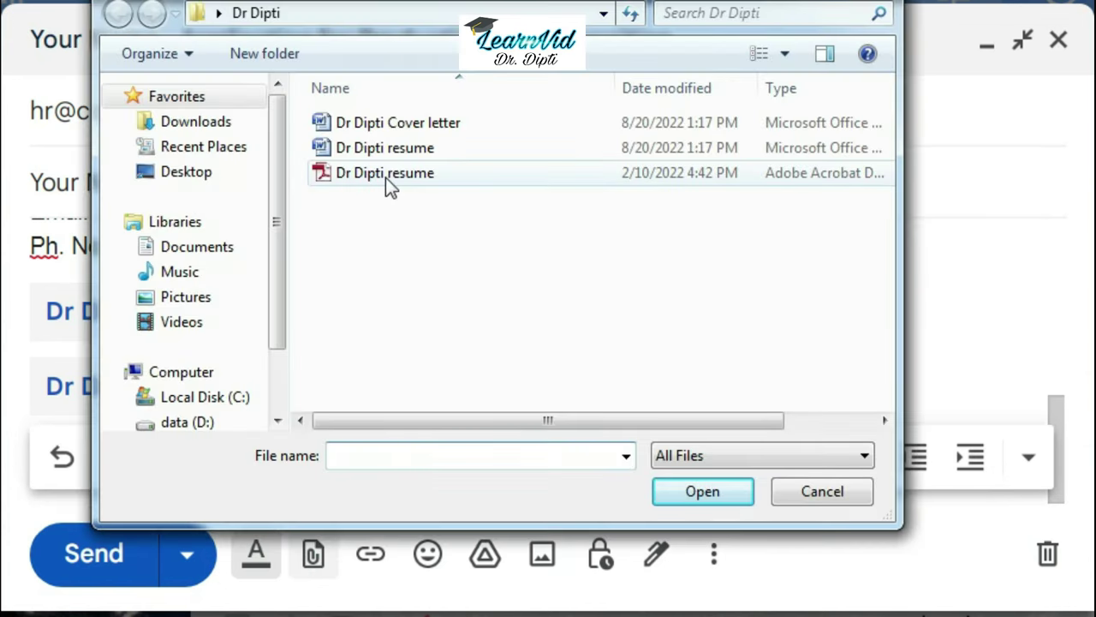
left_click(385, 174)
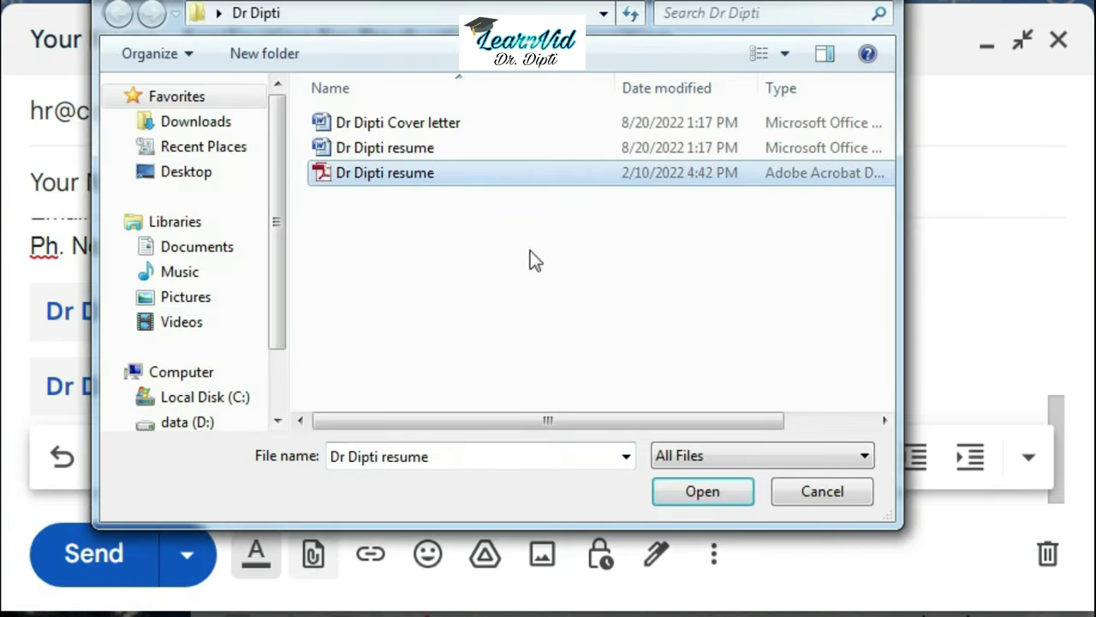
left_click(698, 494)
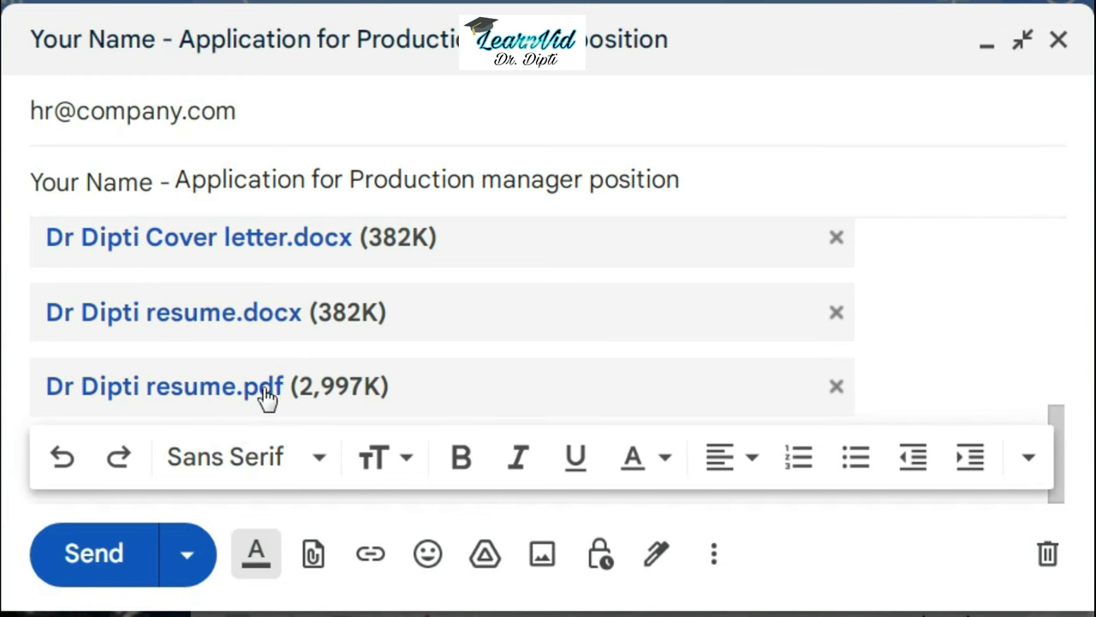
- Remove the resume .docx file from the attachments and review the whole message
left_click(837, 313)
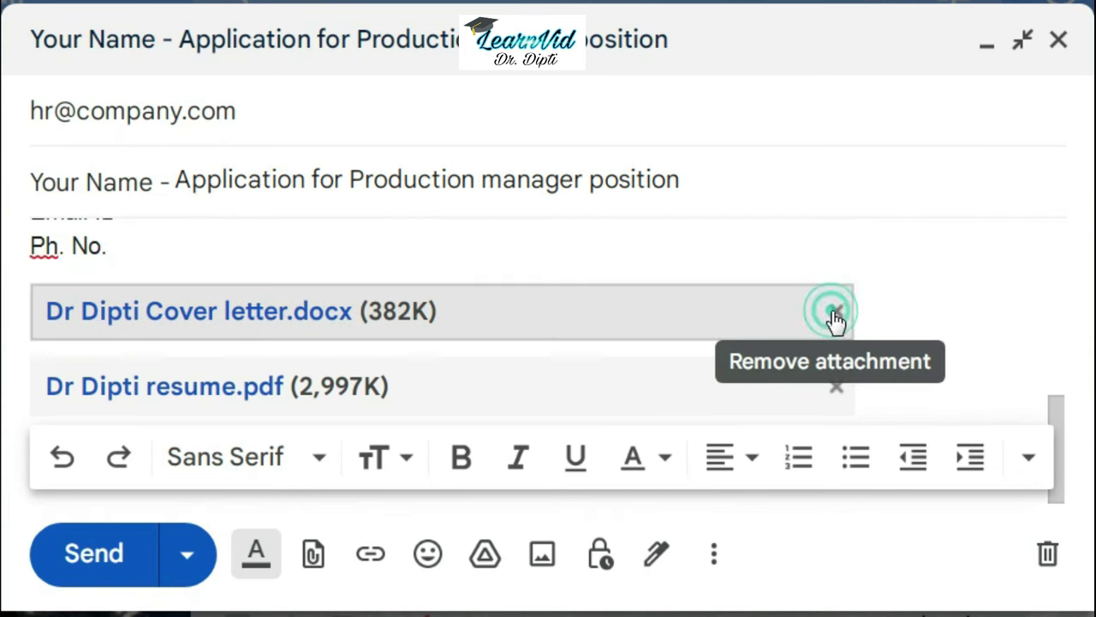
left_click(1065, 272)
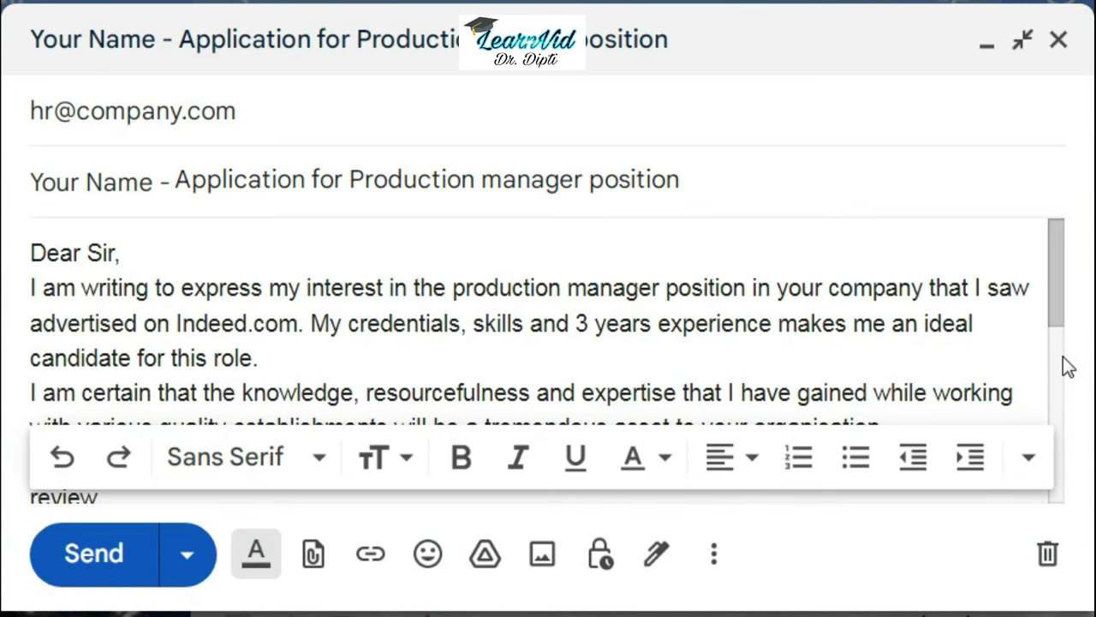
left_click(1067, 450)
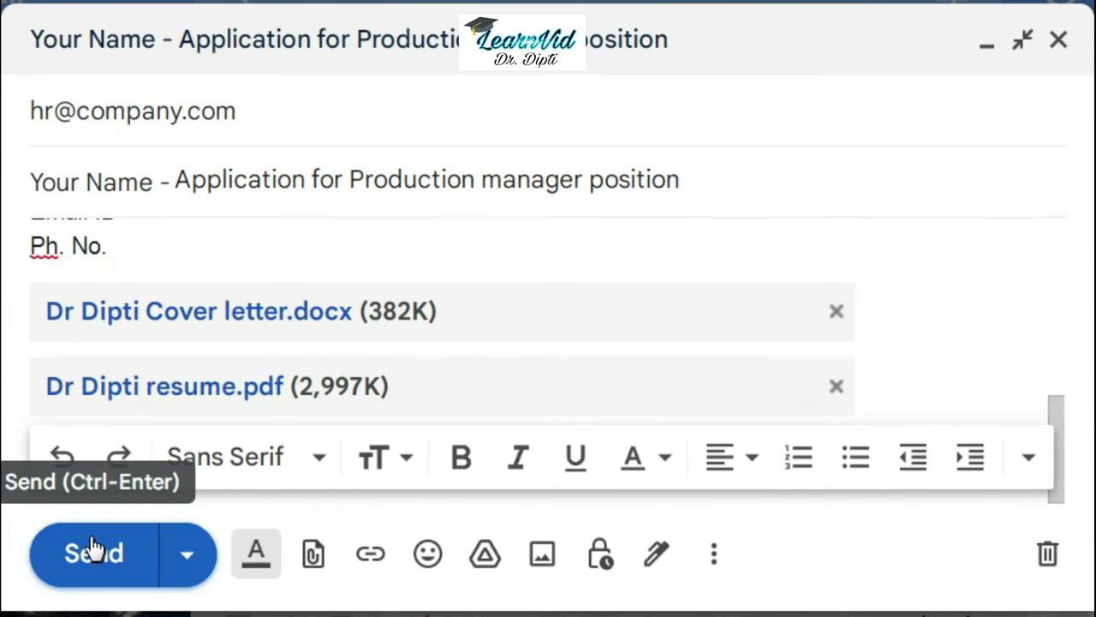